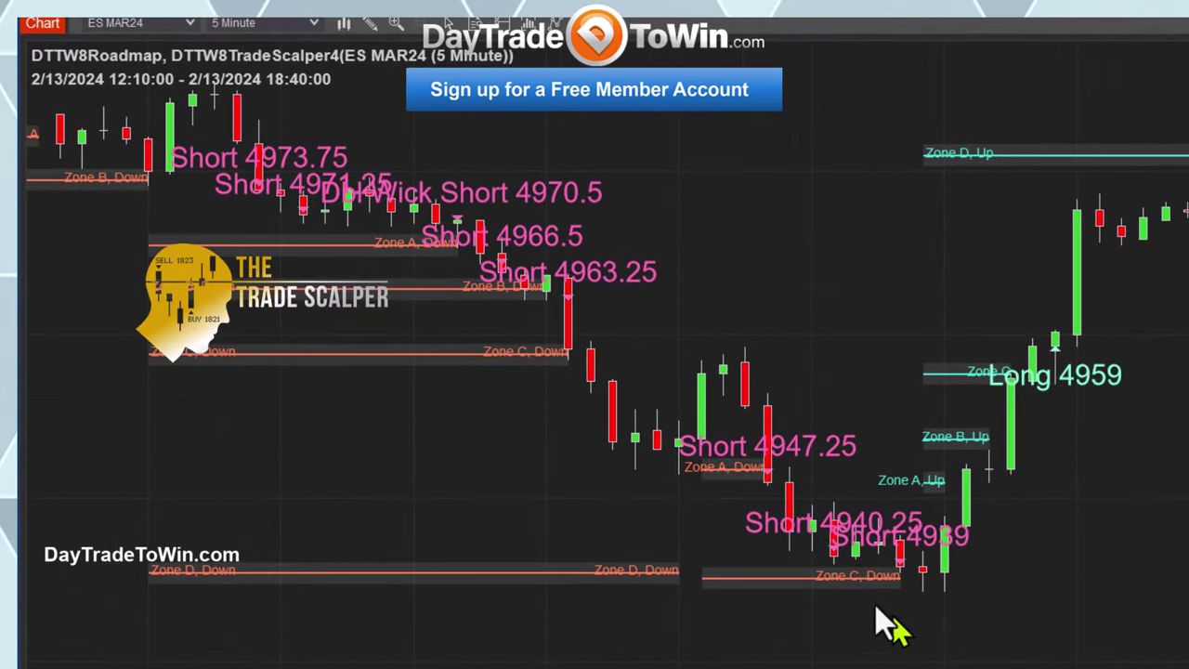
pyautogui.scroll(5, 594, 651)
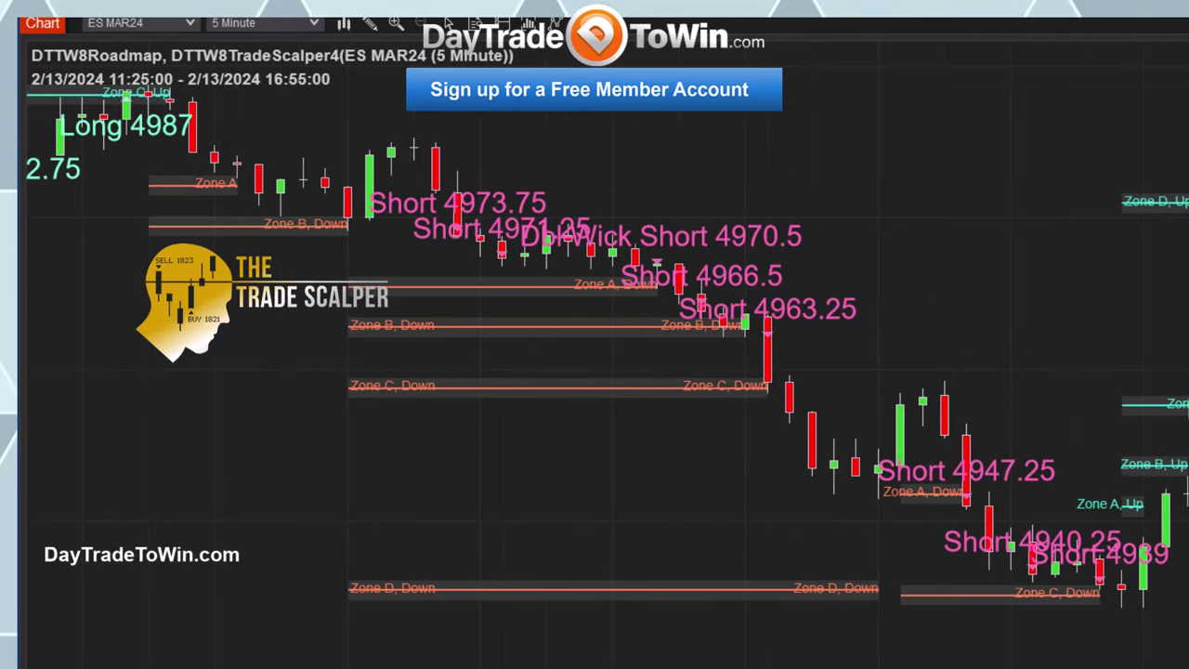
pyautogui.scroll(-10, 595, 371)
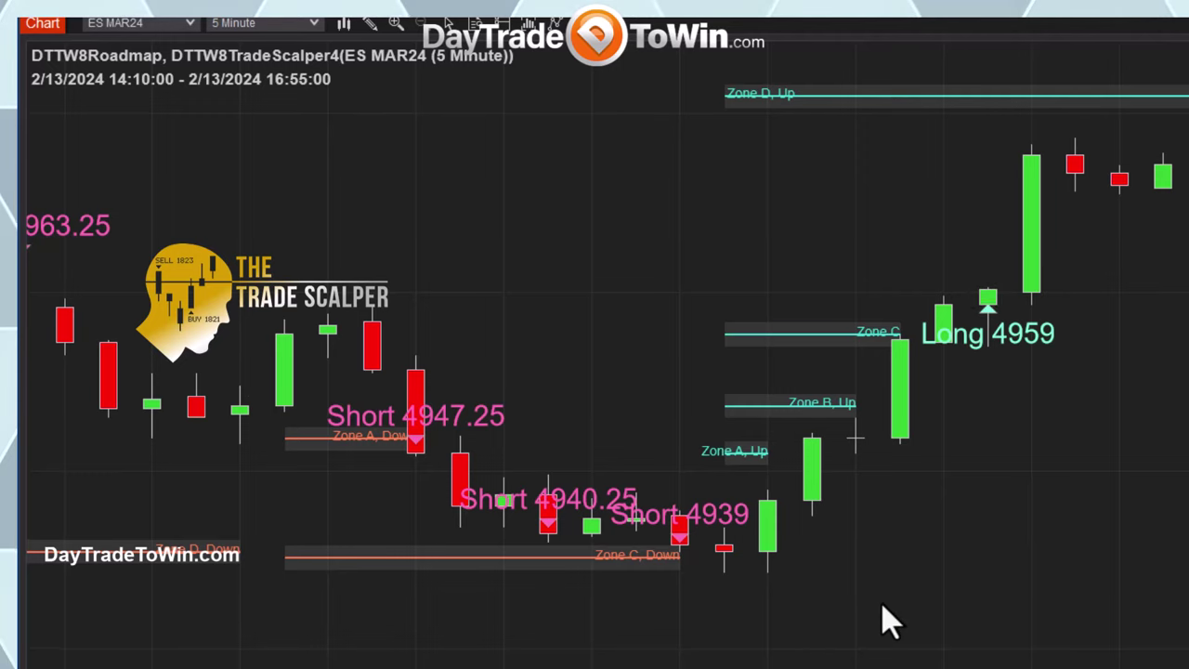
pyautogui.moveTo(883, 619); pyautogui.dragTo(1004, 624)
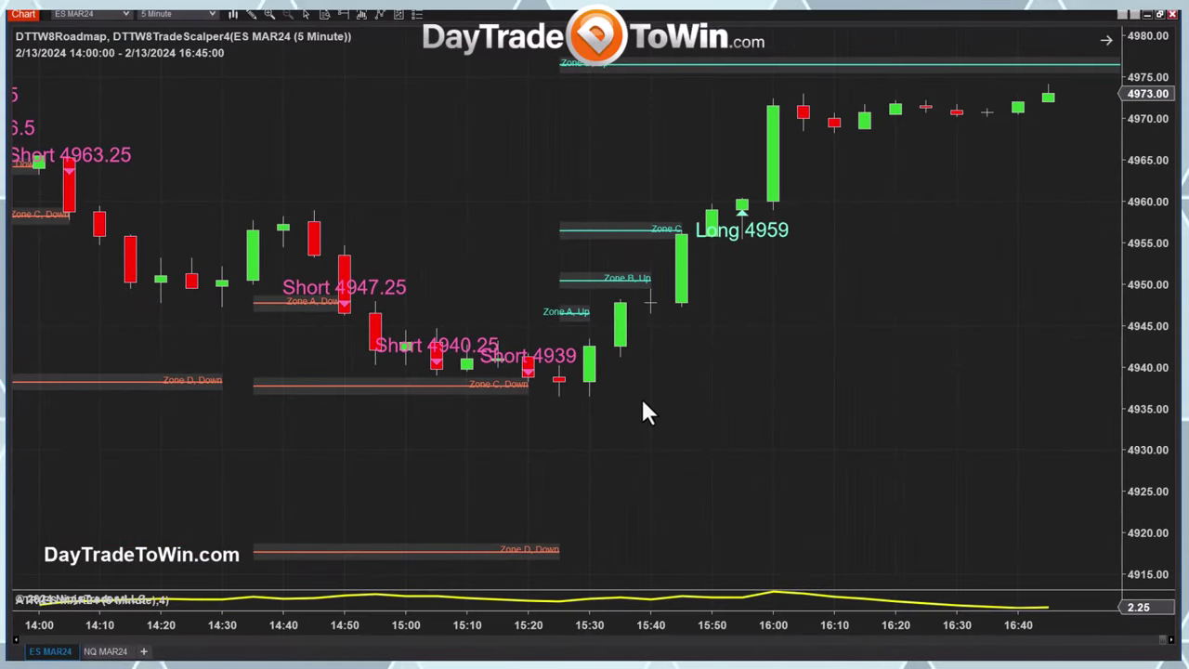
# - Open the ES MAR24 chart's data series settings and set the minute interval to 1
pyautogui.rightClick(643, 409)
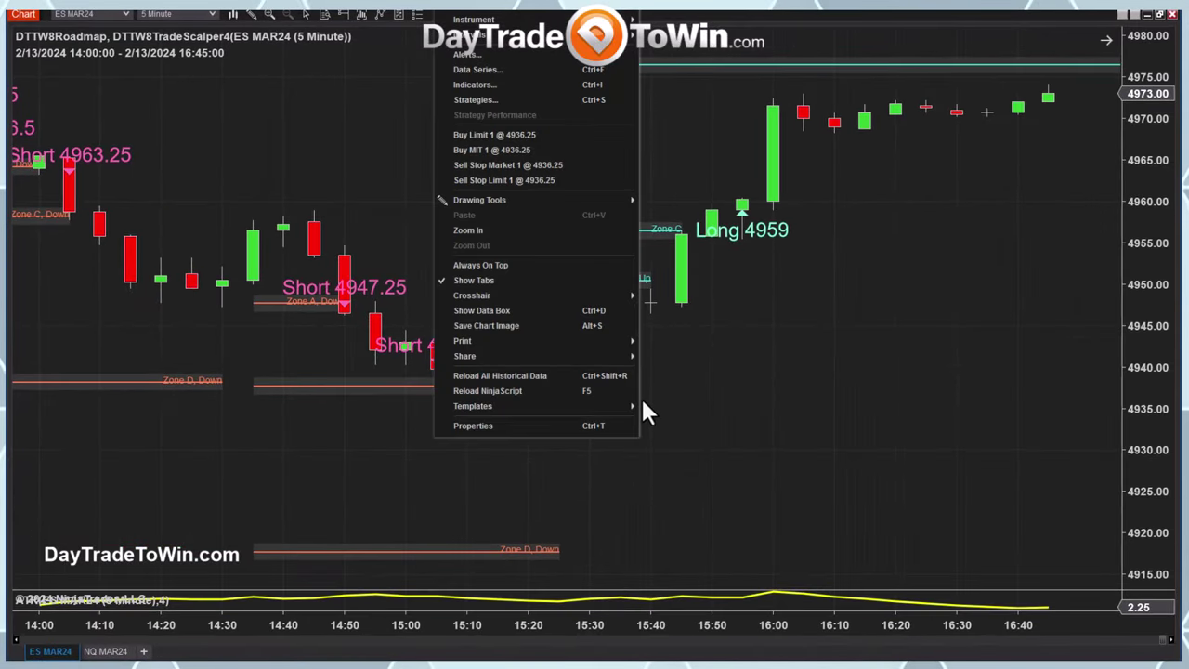
pyautogui.click(494, 71)
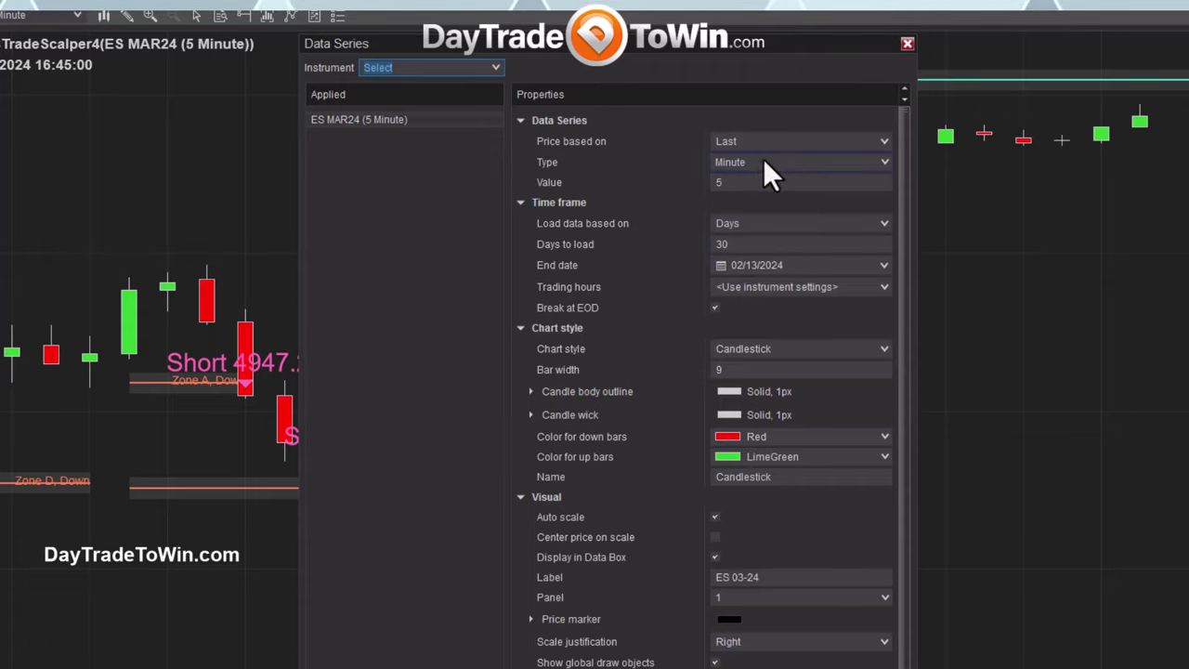
pyautogui.click(886, 161)
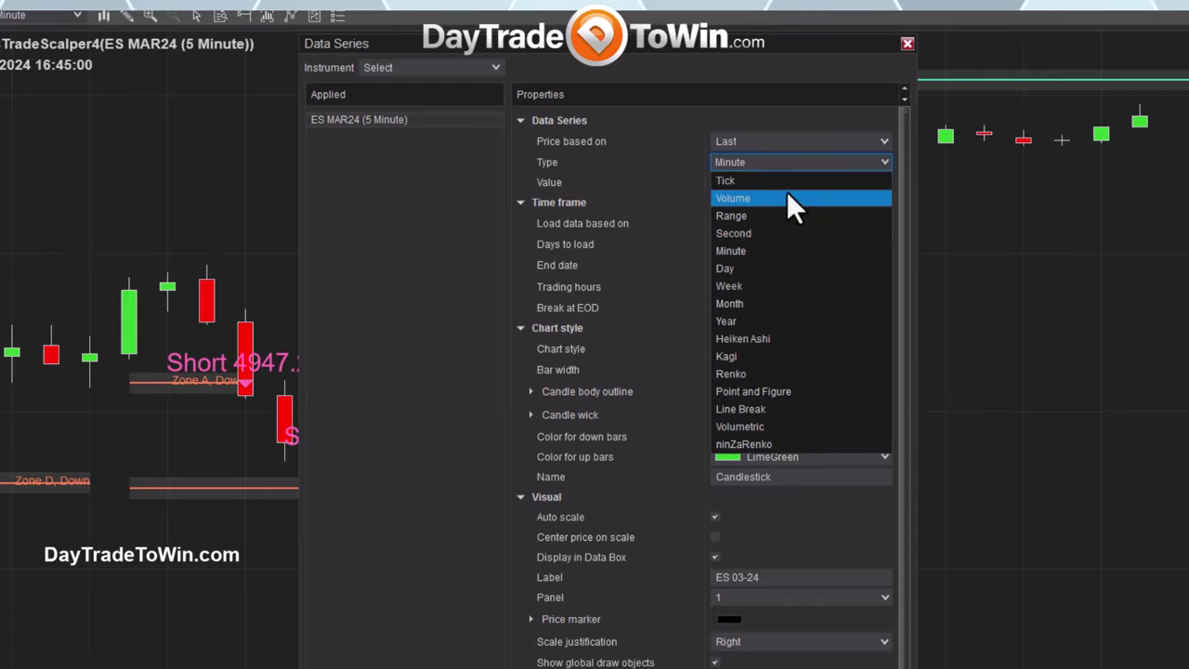
pyautogui.click(805, 160)
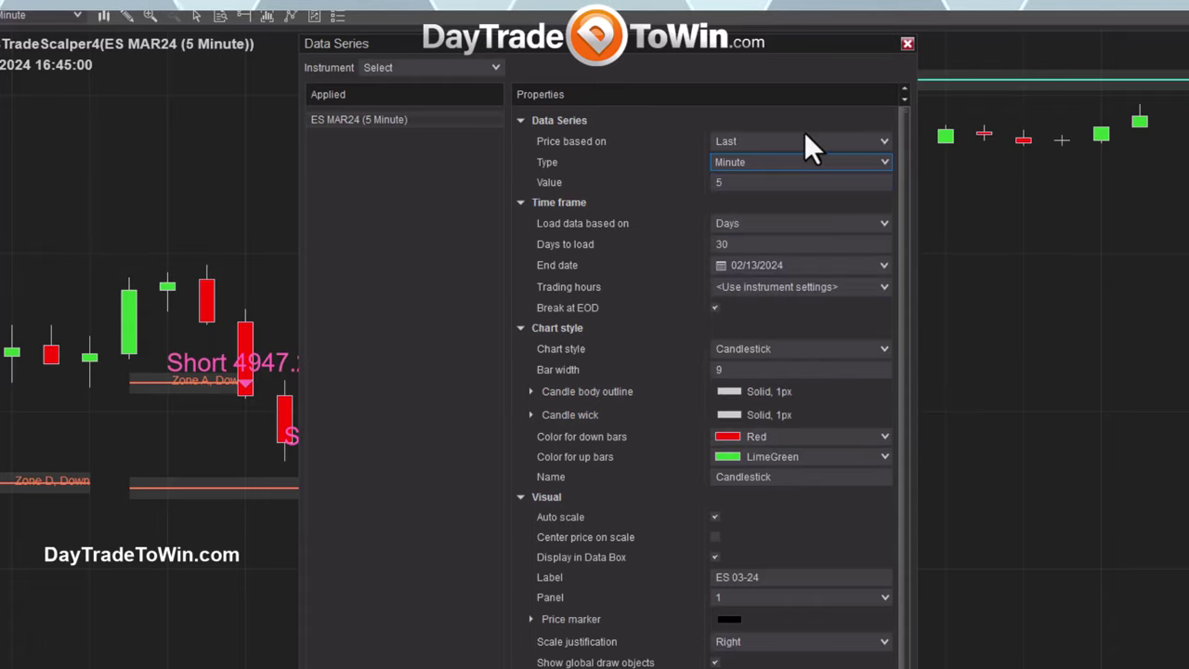
pyautogui.click(791, 182)
pyautogui.write('1')
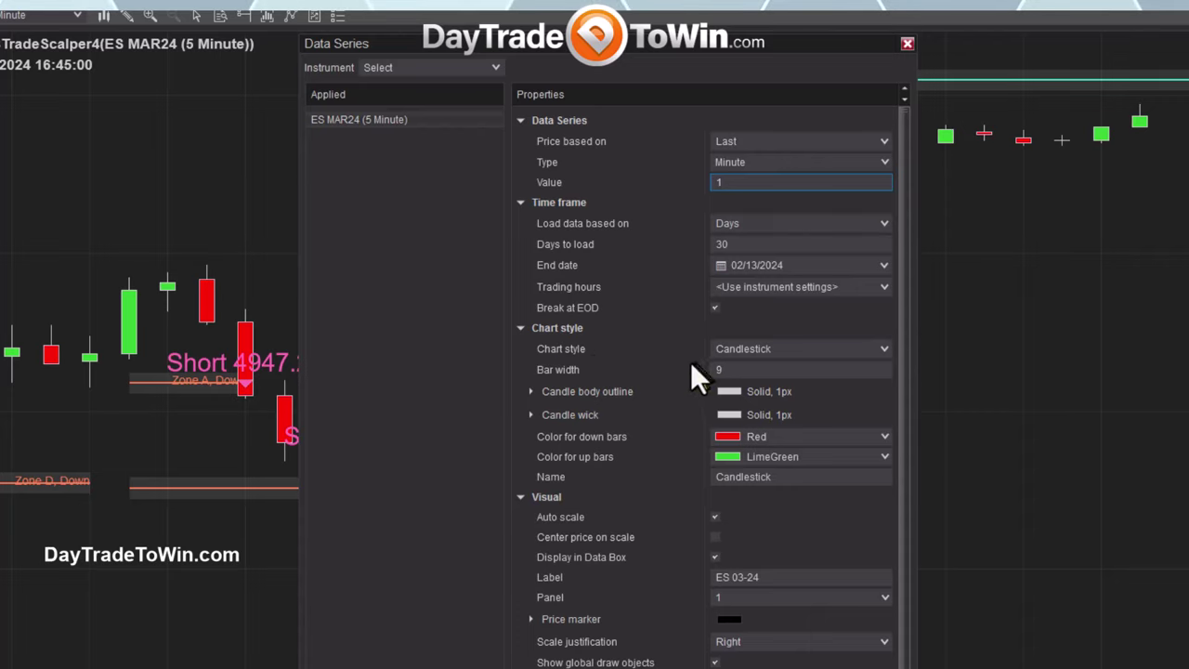
# - Try a candle body outline width of 5 on the chart and set it back to 1
pyautogui.click(527, 365)
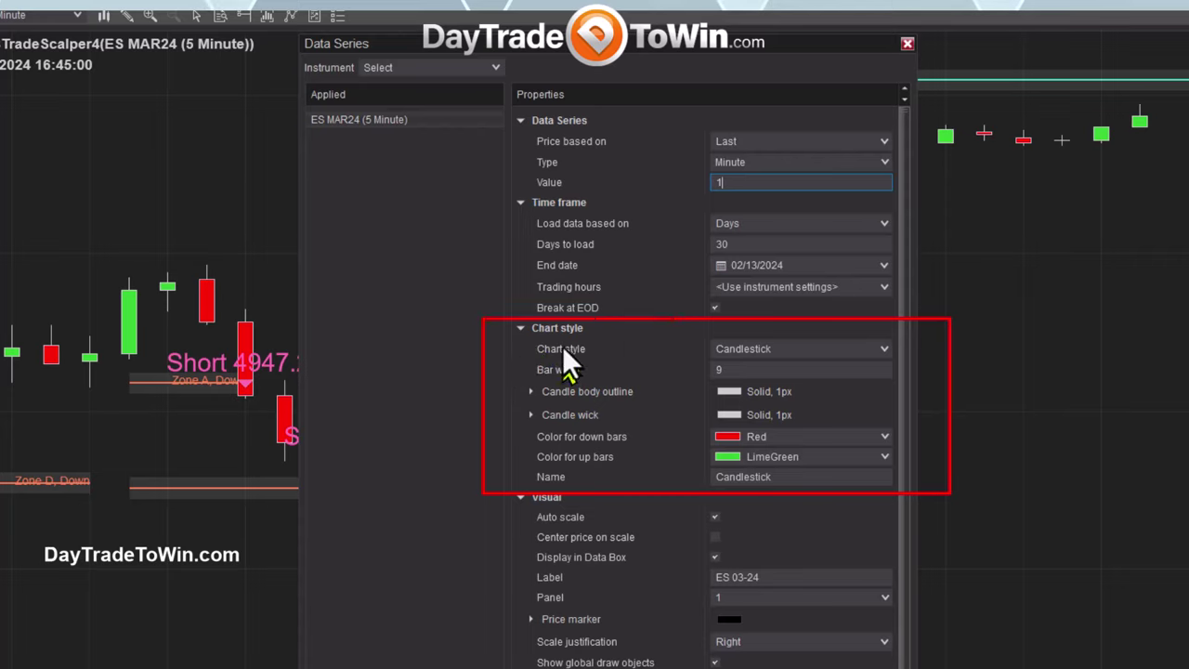
pyautogui.click(526, 391)
pyautogui.click(530, 391)
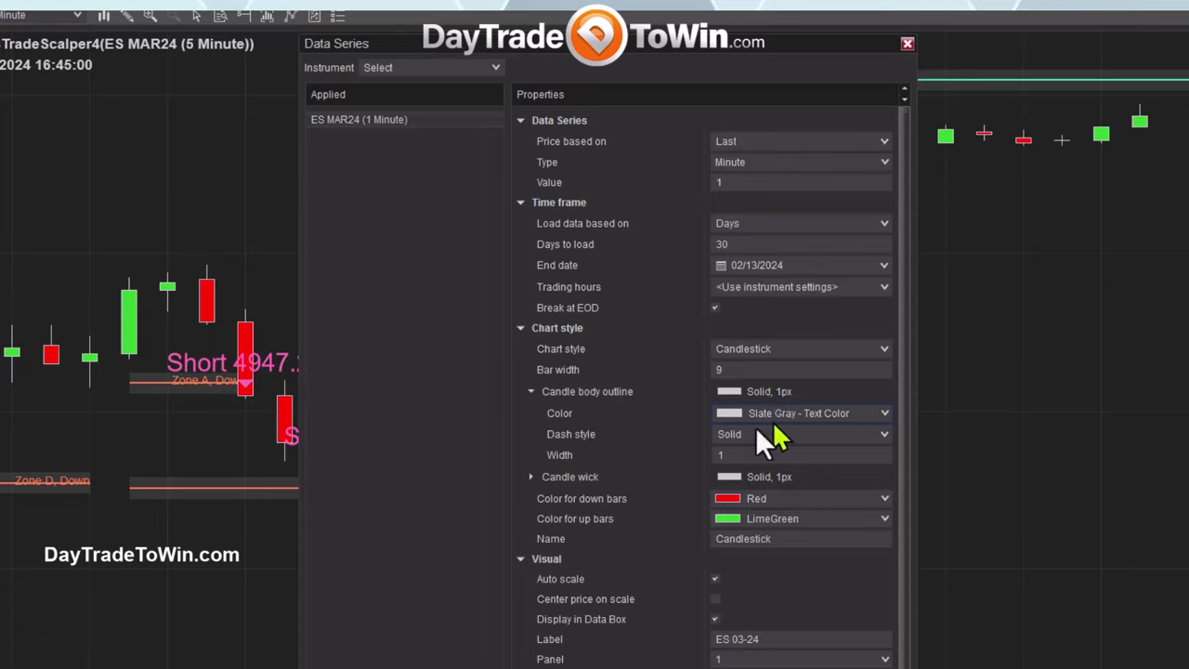
pyautogui.click(723, 451)
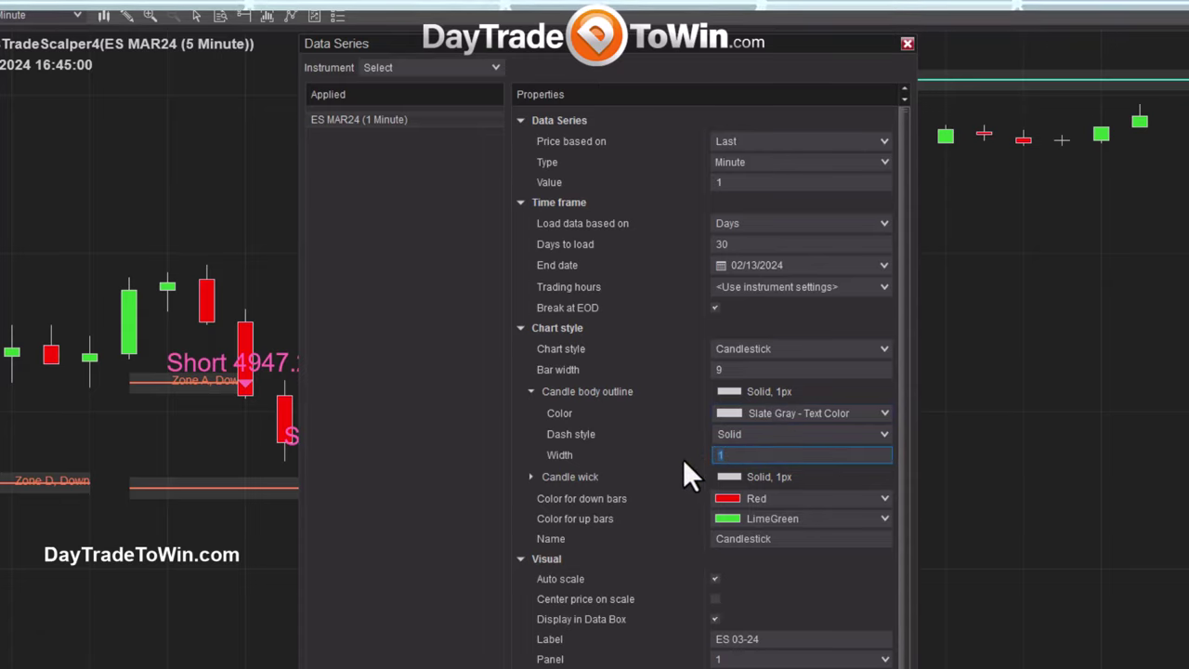
pyautogui.click(733, 456)
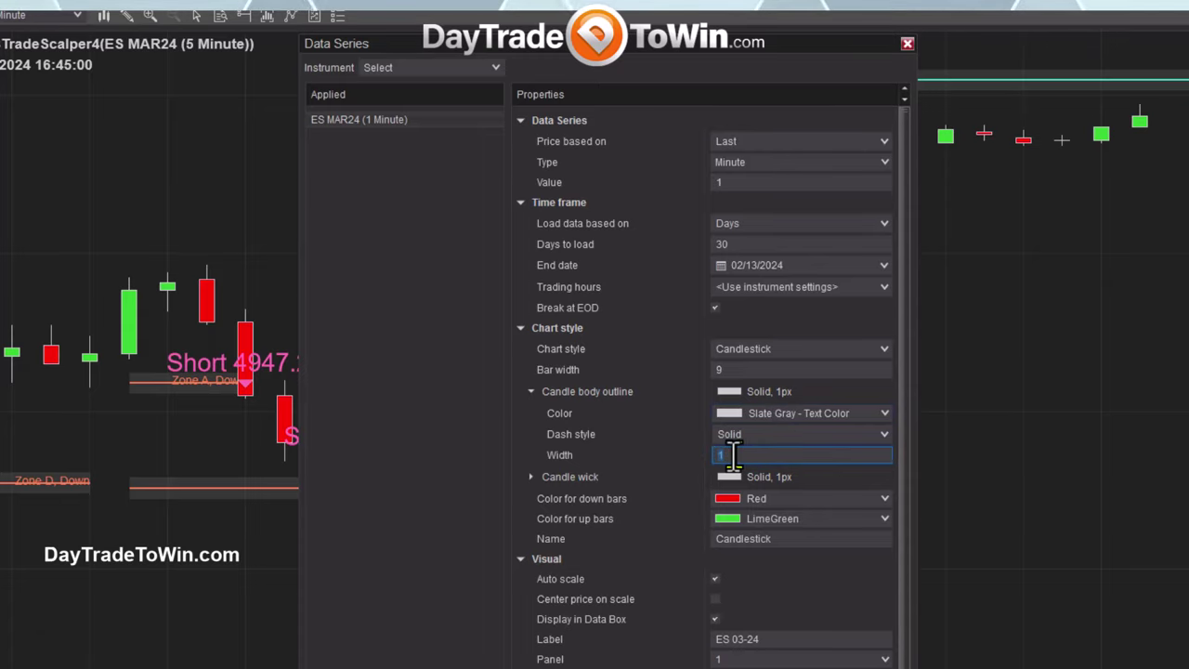
pyautogui.write('5')
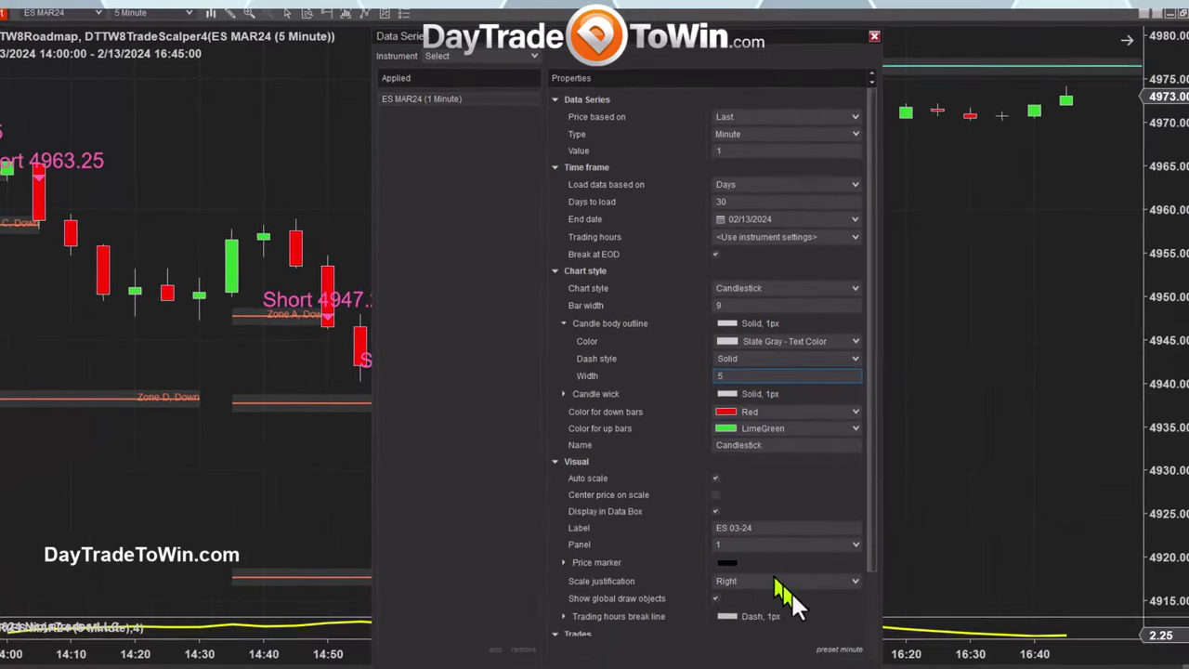
pyautogui.click(836, 655)
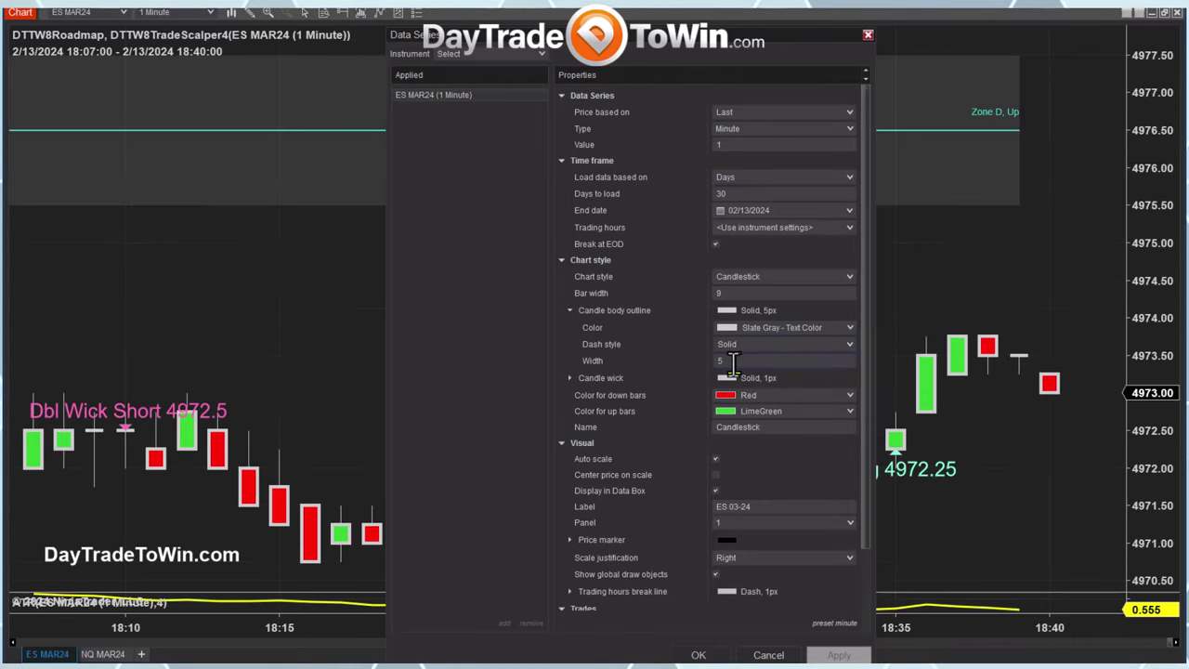
pyautogui.write('1')
pyautogui.click(831, 655)
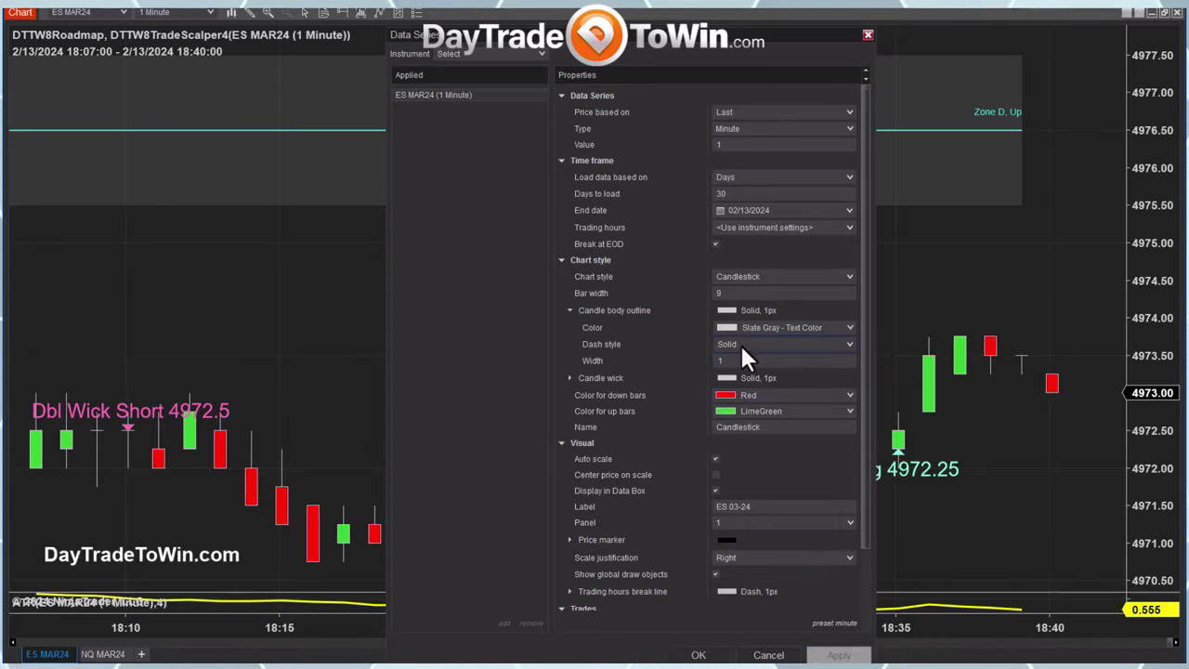
# - Thicken the candle wicks, trying a width of 5 and applying a final width of 3
pyautogui.click(568, 379)
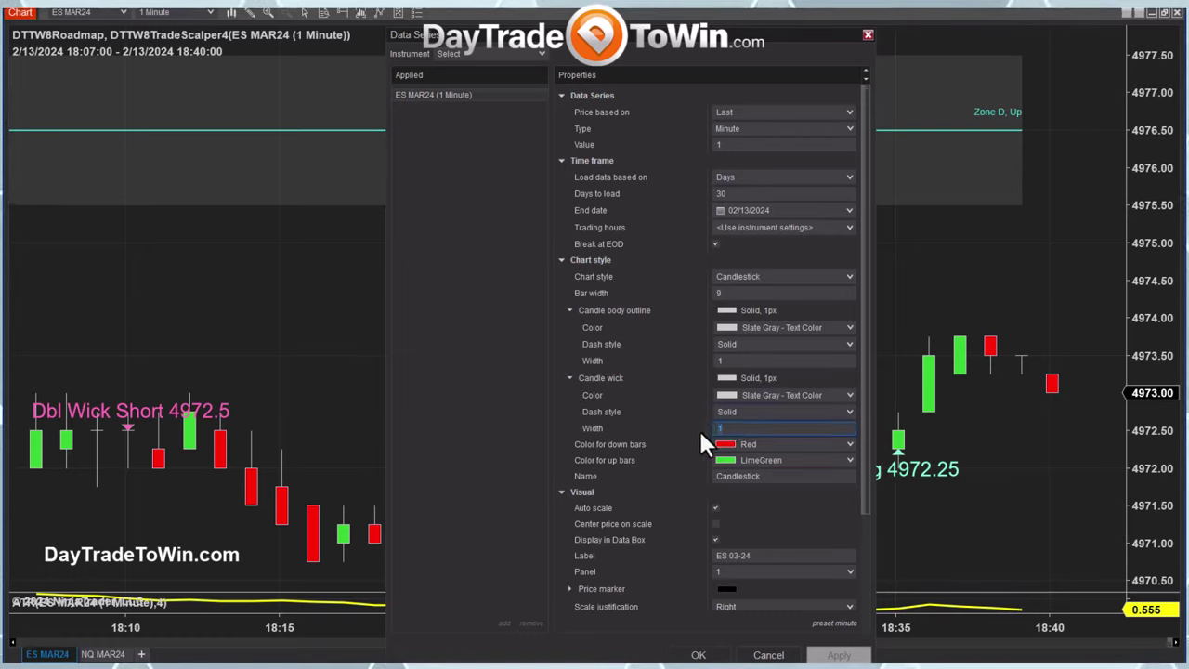
pyautogui.write('5')
pyautogui.click(839, 655)
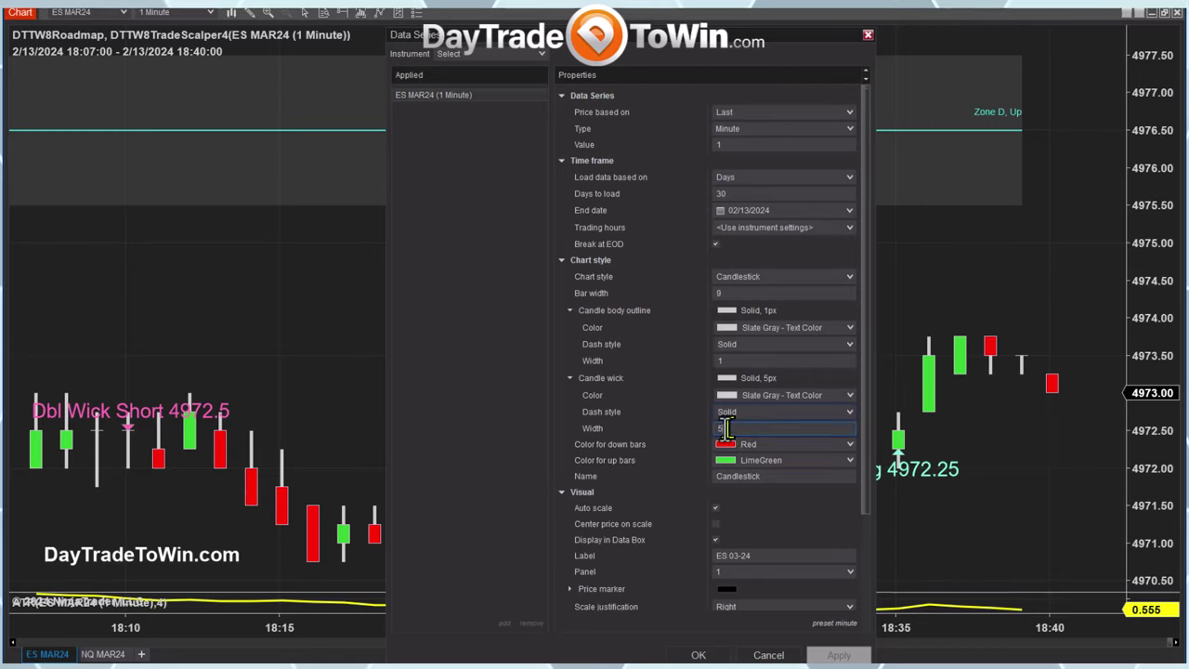
pyautogui.write('3')
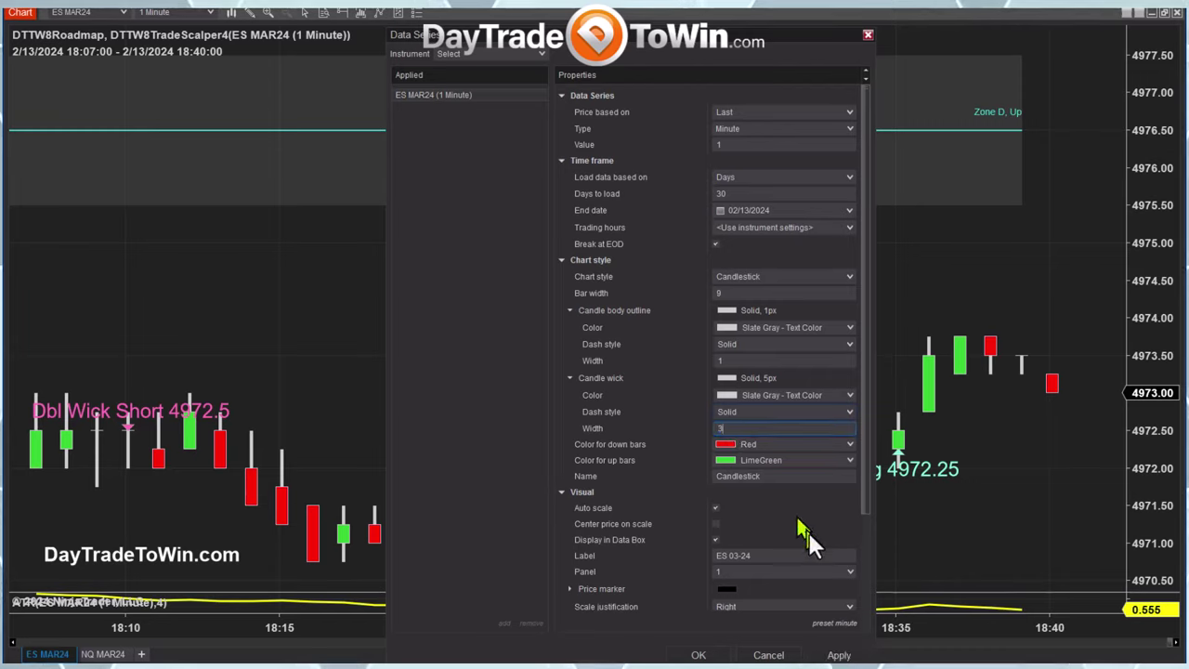
pyautogui.click(839, 655)
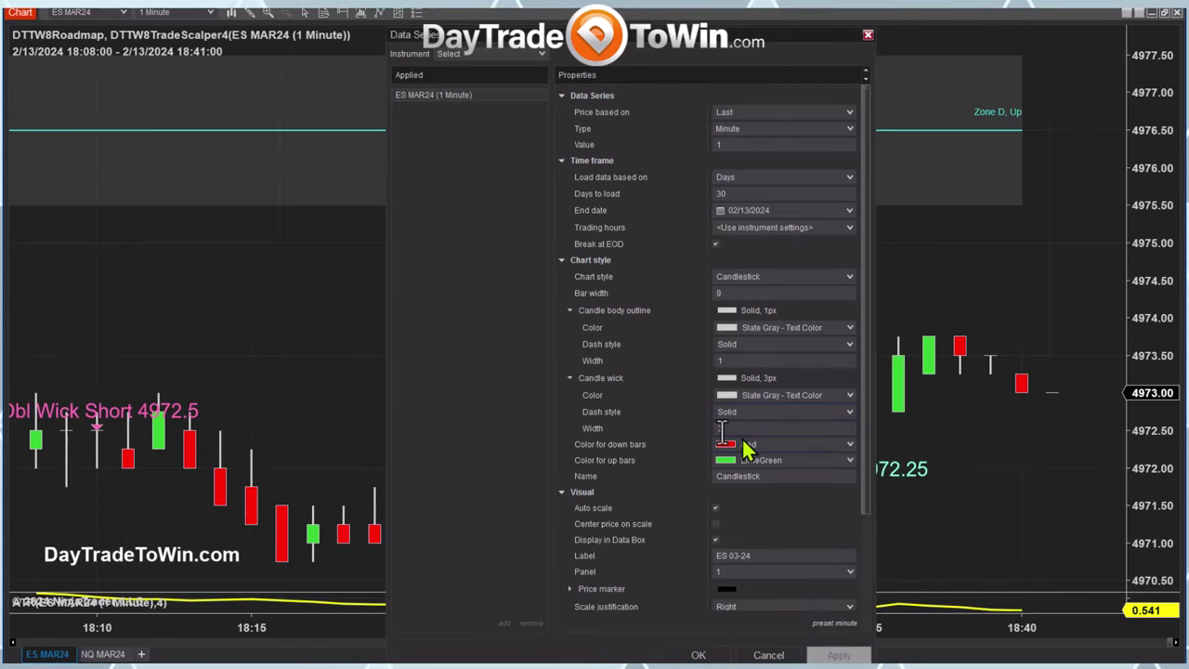
# - Apply Turquoise as the color for up bars and move the settings dialog aside to uncover the chart's recent candles
pyautogui.scroll(-1, 749, 430)
pyautogui.scroll(-1, 749, 430)
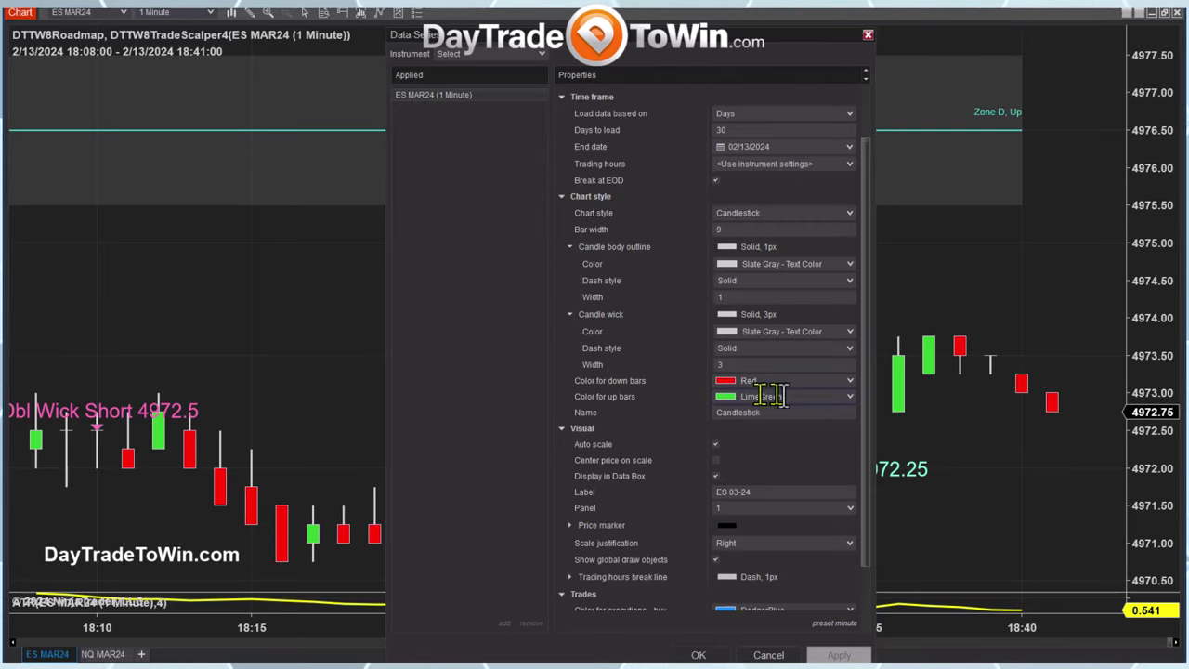
pyautogui.click(847, 393)
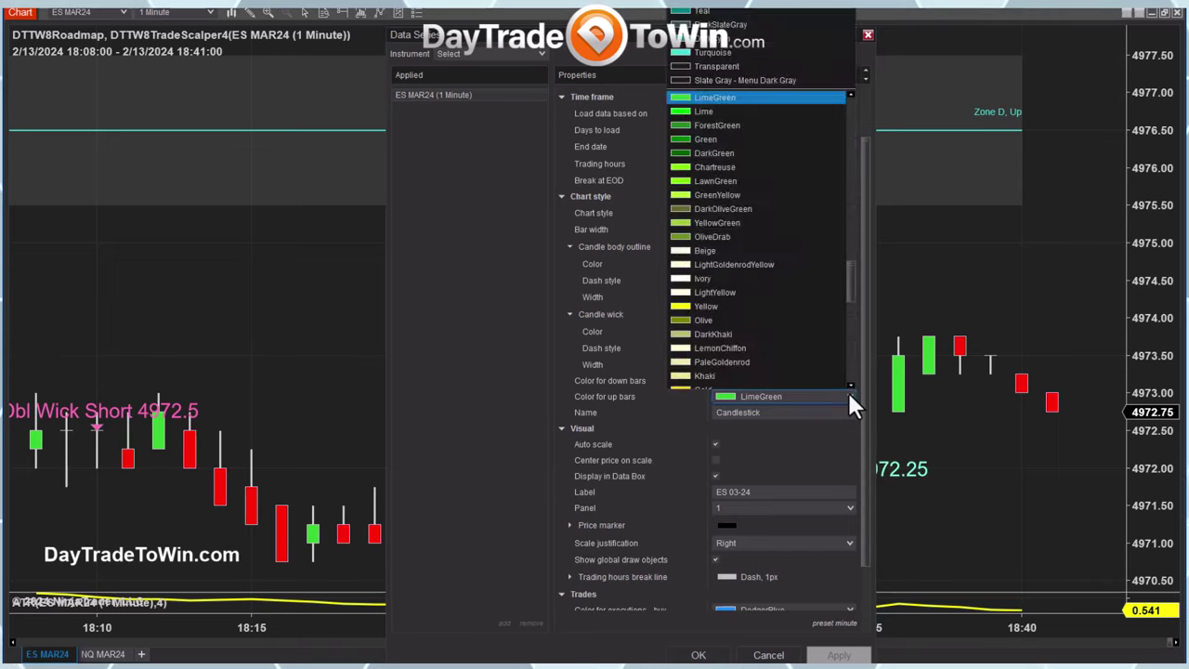
pyautogui.click(721, 52)
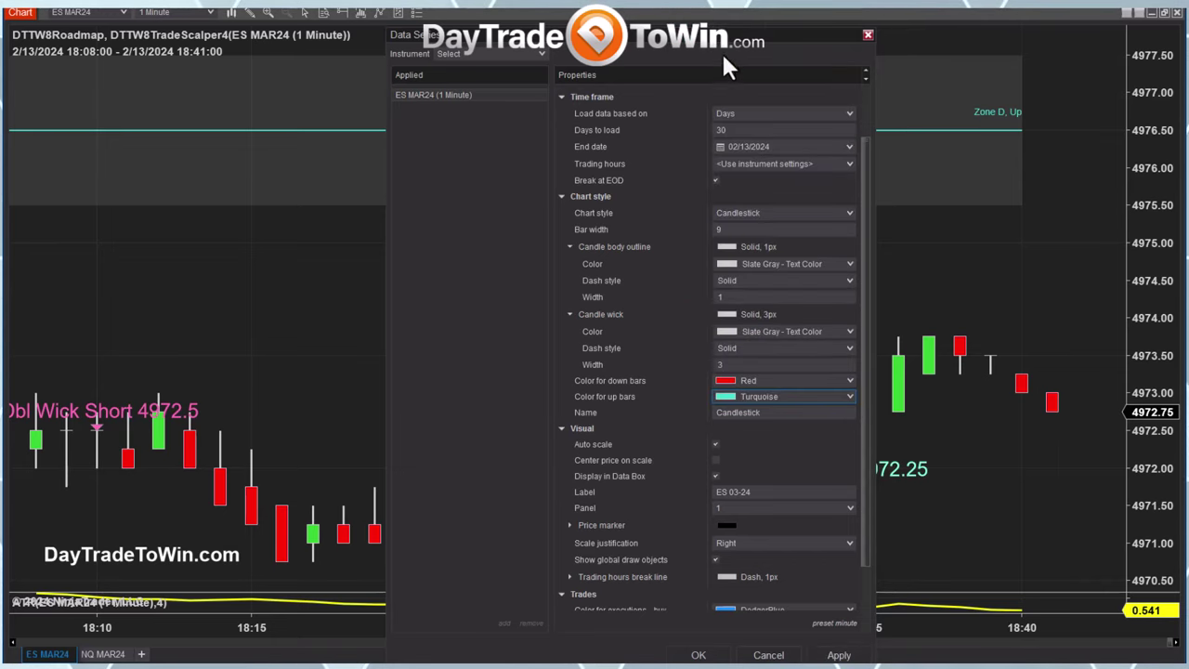
pyautogui.click(839, 655)
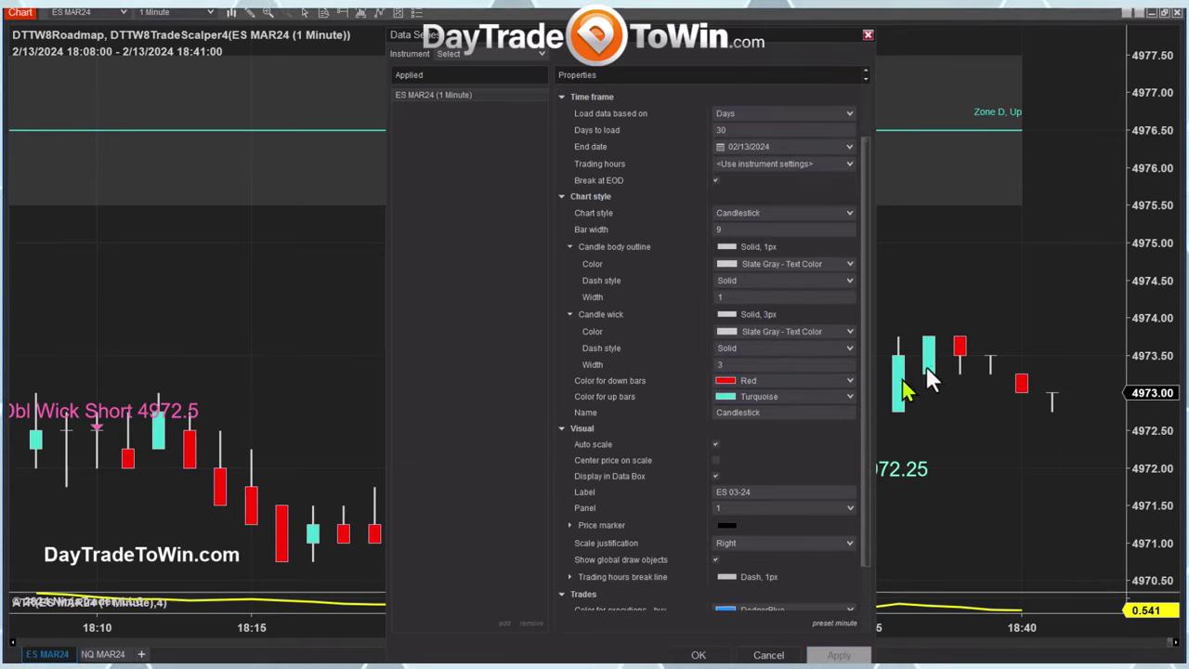
pyautogui.moveTo(804, 39); pyautogui.dragTo(669, 34)
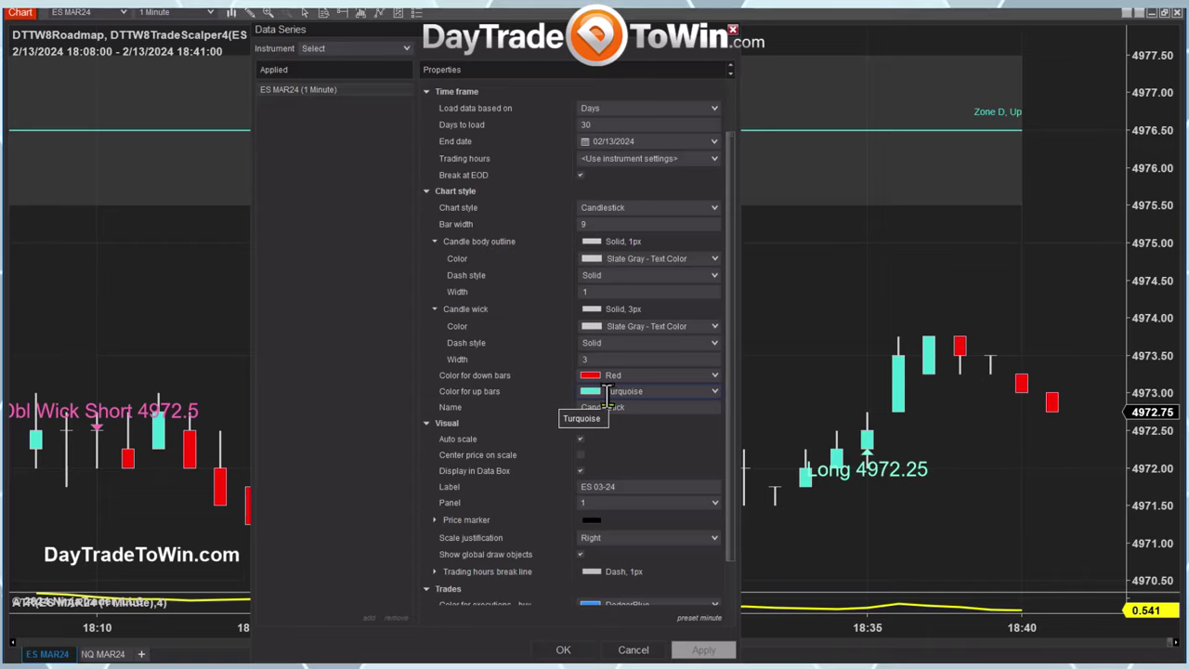
# - Close the data series settings and show the one-minute chart from about 13:23 to 15:51
pyautogui.click(634, 650)
pyautogui.moveTo(620, 637); pyautogui.dragTo(839, 610)
pyautogui.moveTo(662, 523)
pyautogui.mouseDown()
pyautogui.moveTo(864, 534)
pyautogui.moveTo(775, 470)
pyautogui.moveTo(753, 536)
pyautogui.moveTo(801, 512)
pyautogui.moveTo(911, 512)
pyautogui.mouseUp()
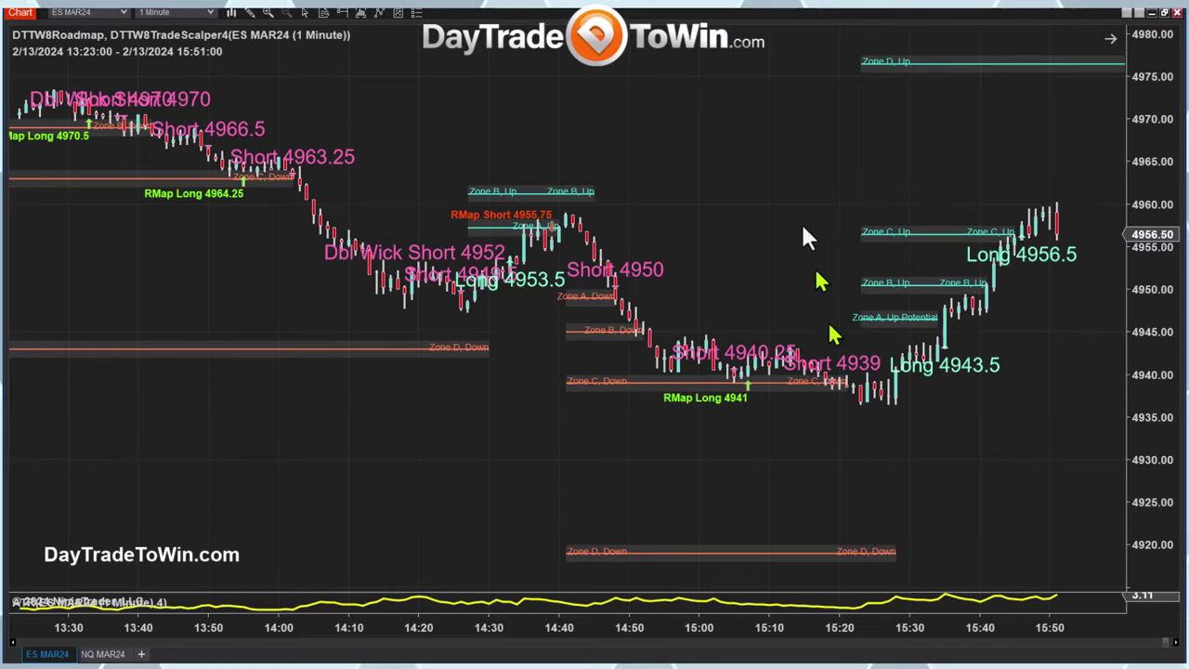
# - Reopen the chart's data series settings and apply Lime as the color for up bars
pyautogui.rightClick(756, 186)
pyautogui.click(668, 250)
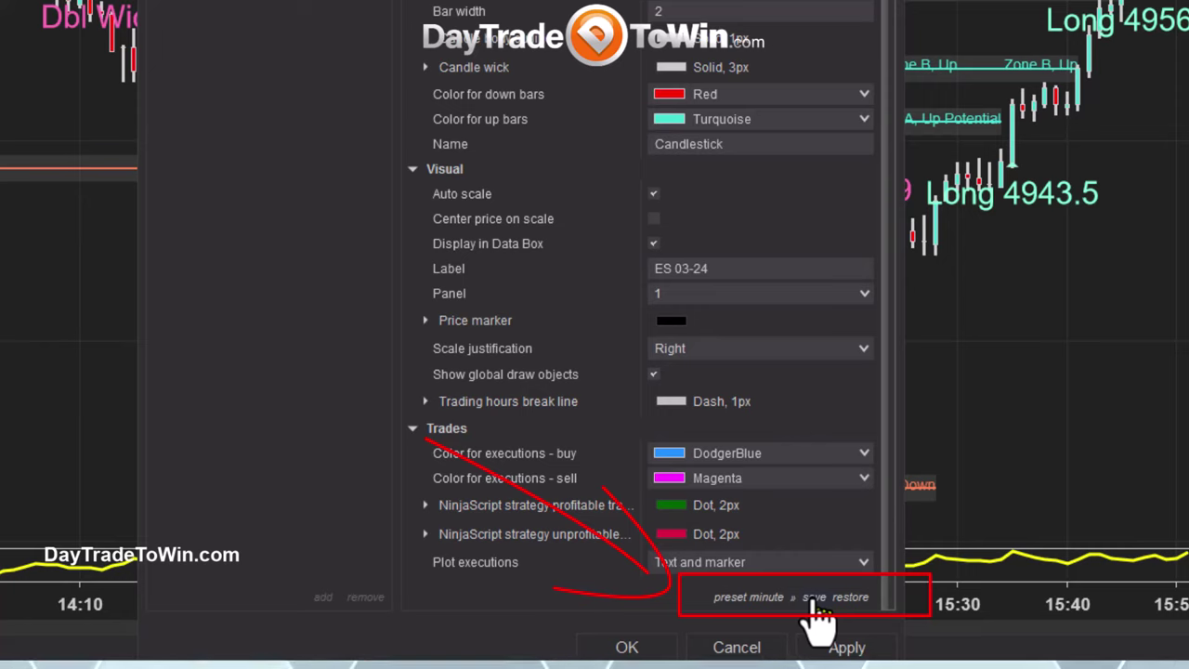
pyautogui.click(858, 125)
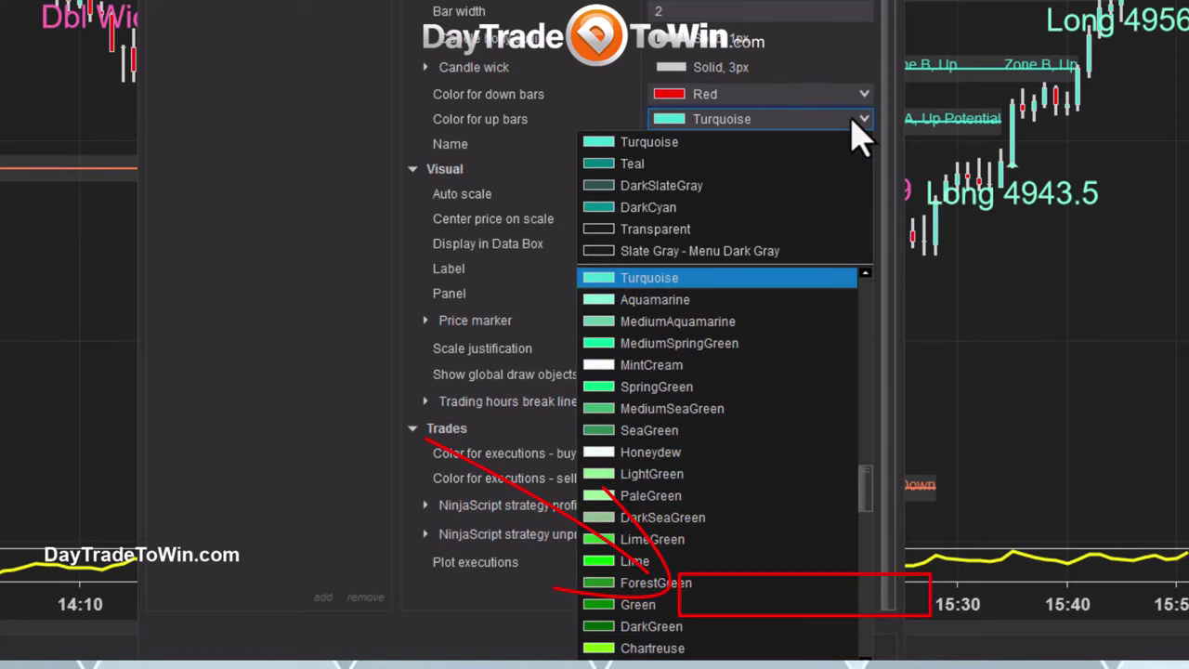
pyautogui.click(690, 561)
pyautogui.click(836, 651)
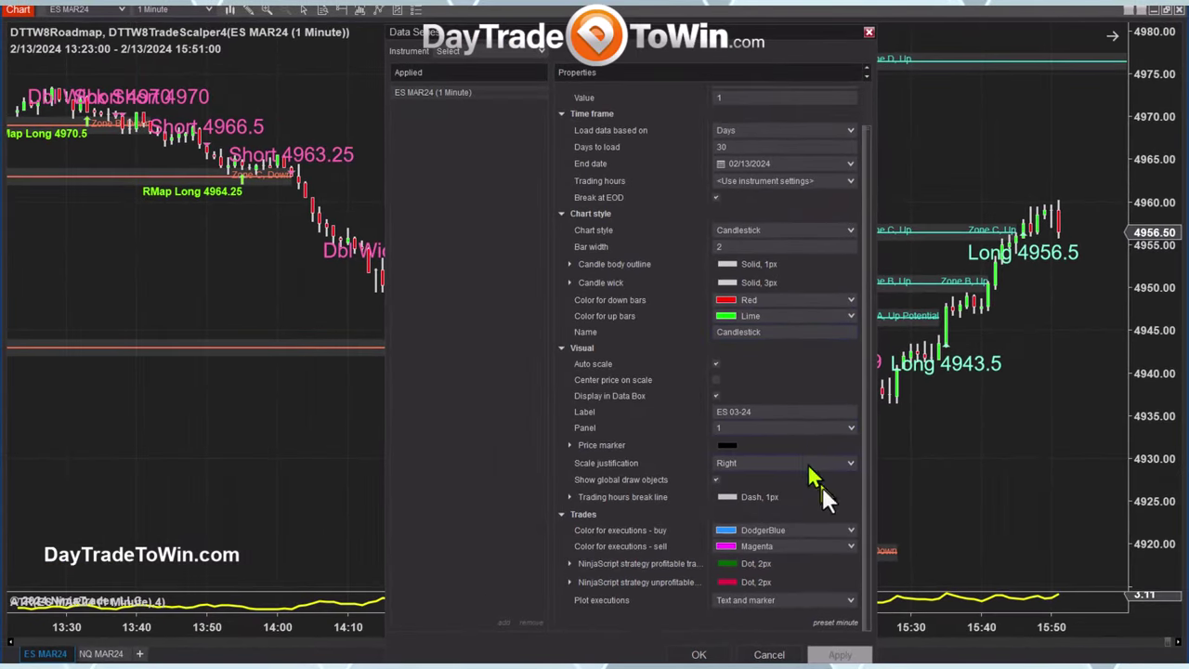
# - Set the data series interval to 5 minutes and apply it to the chart
pyautogui.scroll(2, 748, 177)
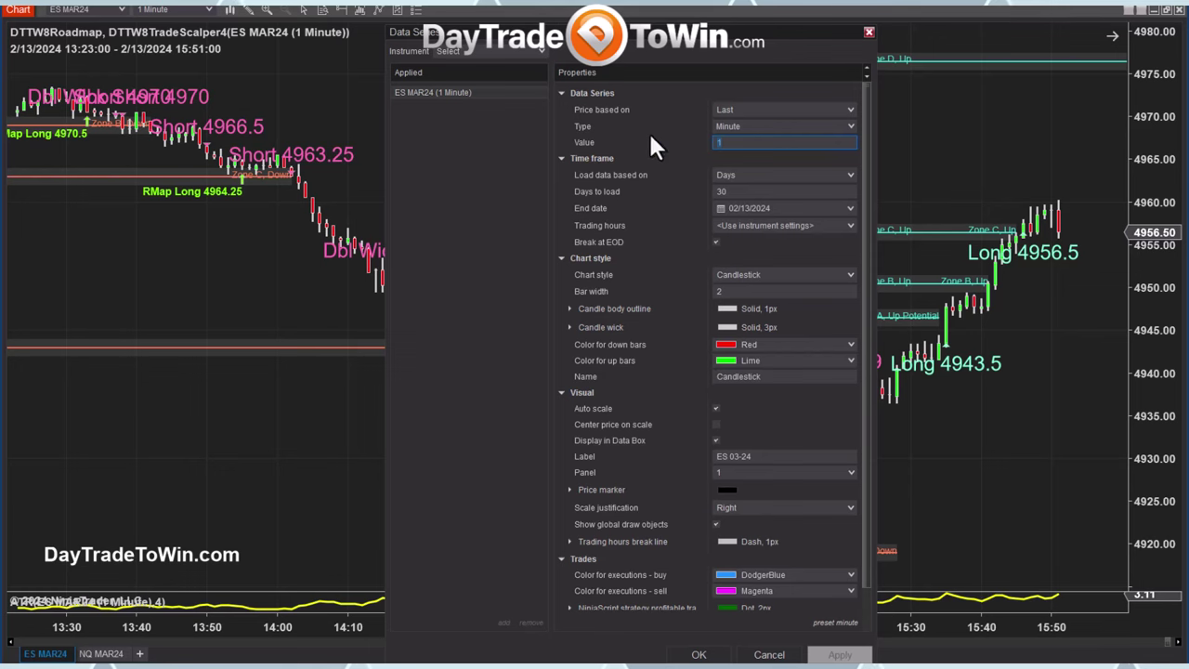
pyautogui.write('5')
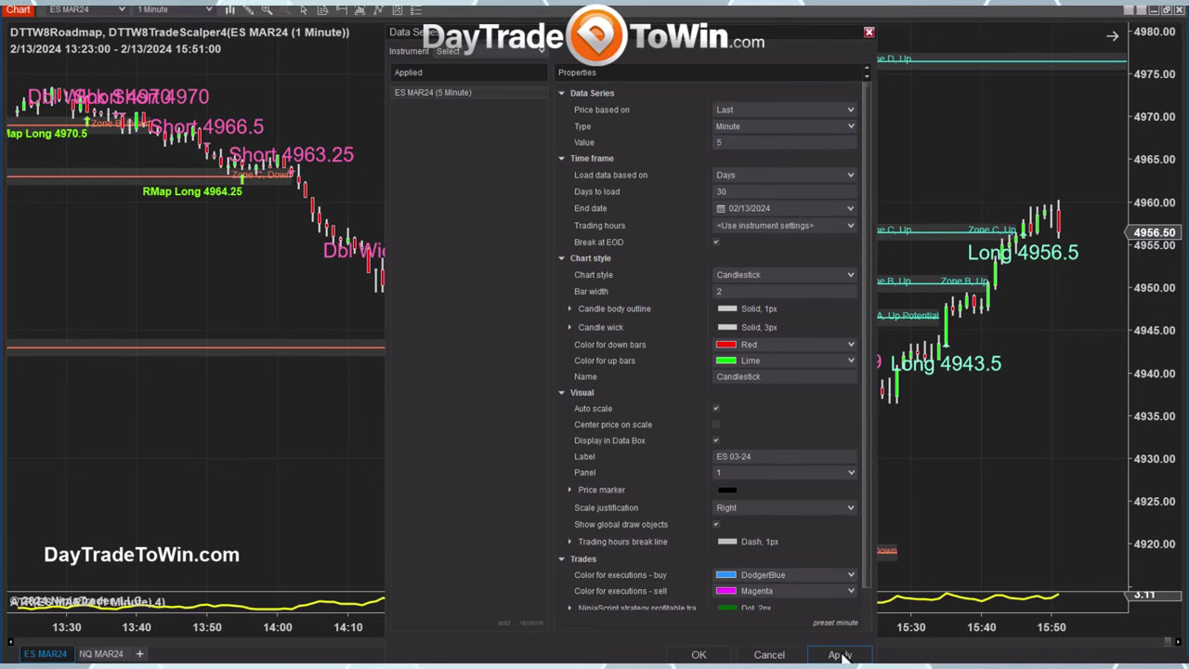
pyautogui.click(840, 655)
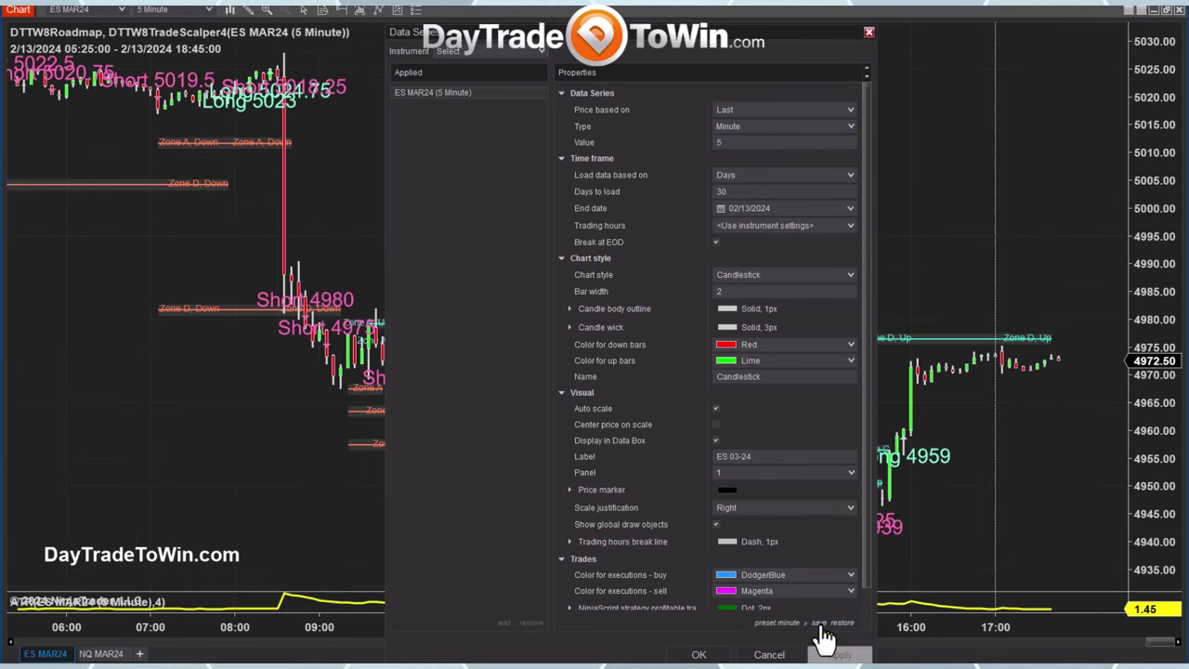
# - Review the Visual and Trades options of the data series, including the Plot executions setting
pyautogui.moveTo(740, 38); pyautogui.dragTo(515, 76)
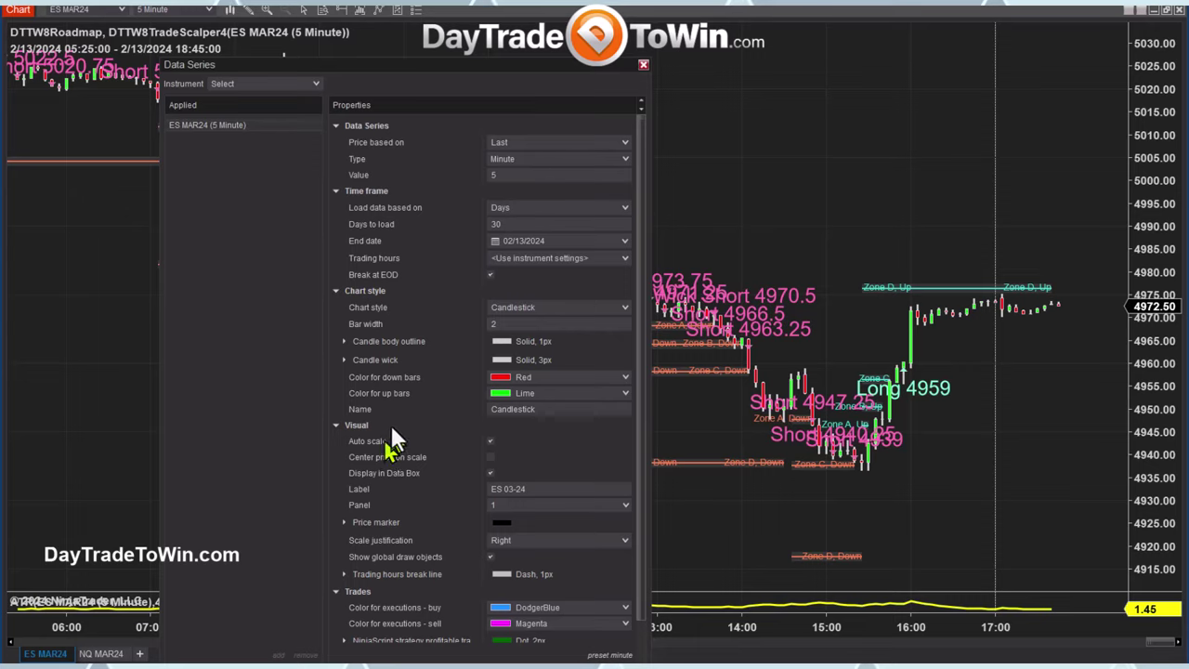
pyautogui.click(490, 473)
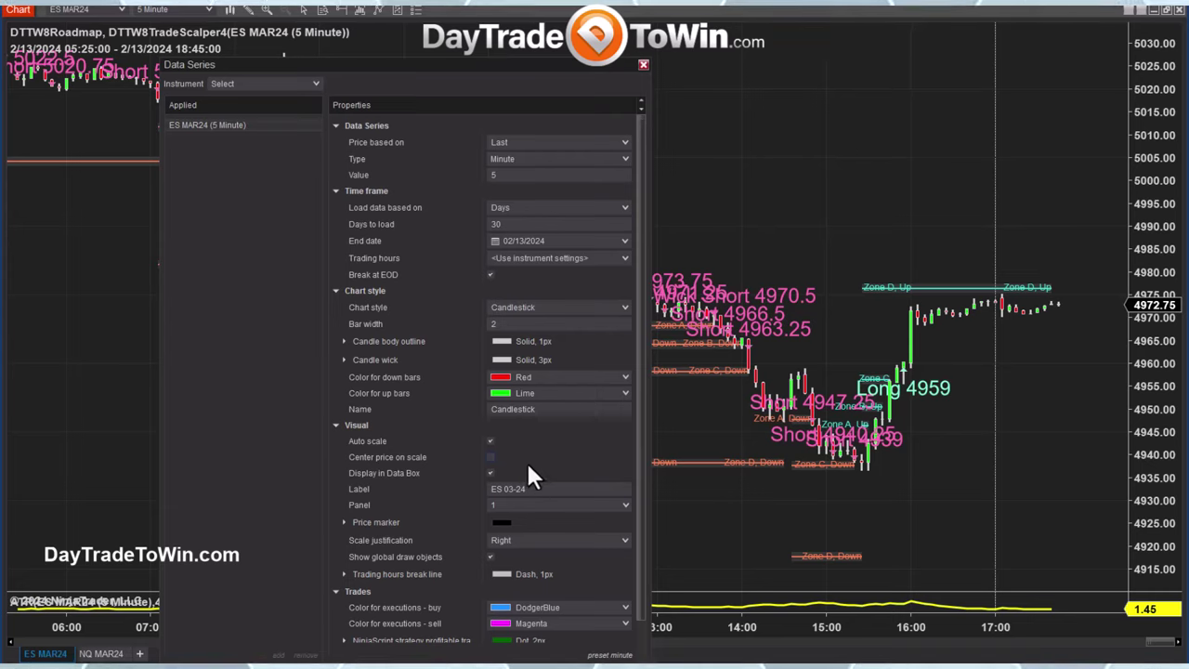
pyautogui.scroll(-2, 531, 469)
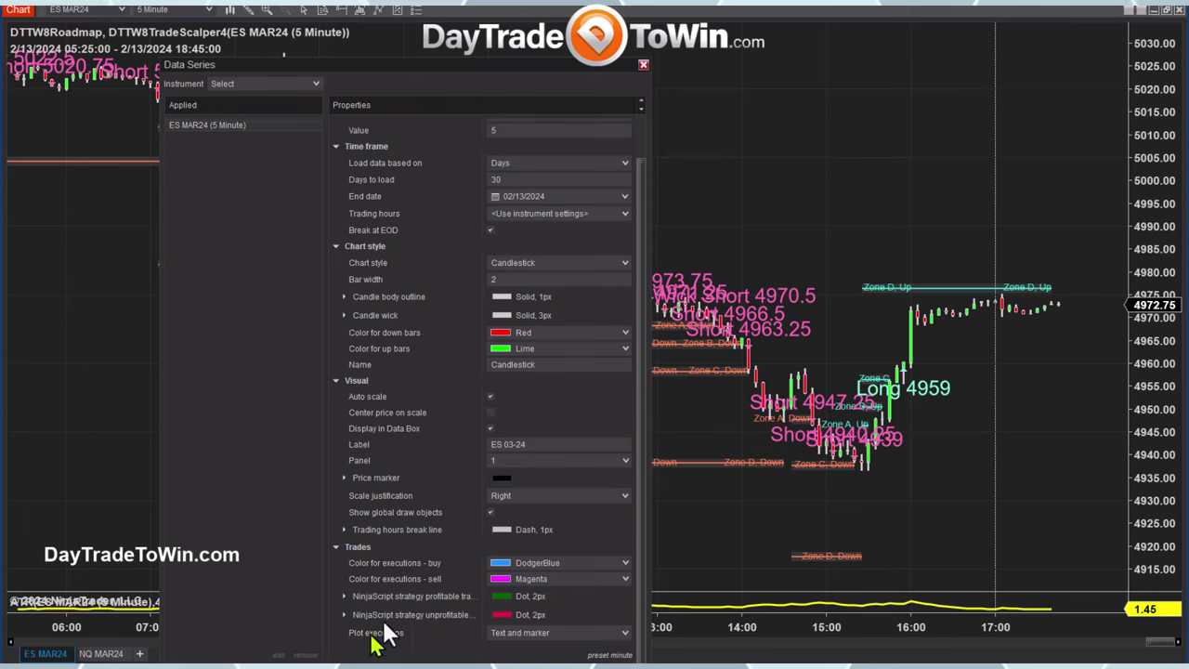
pyautogui.moveTo(550, 61); pyautogui.dragTo(568, 10)
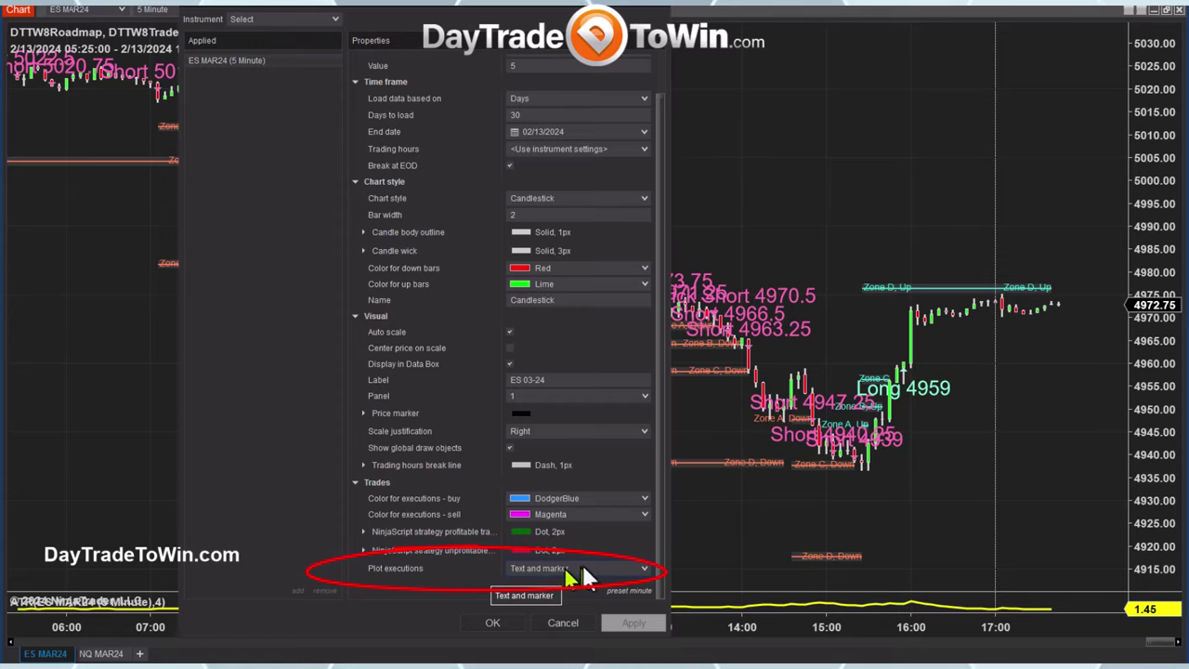
# - Set Plot executions to Do not plot and apply it, and switch the option back to Text and marker
pyautogui.click(645, 574)
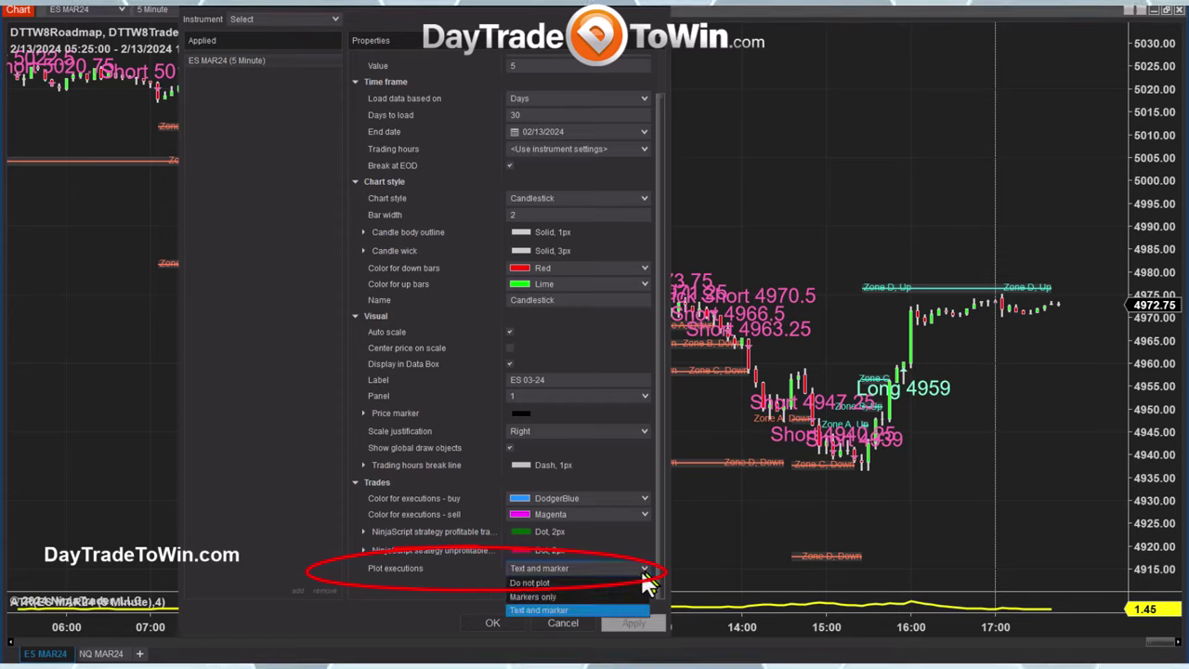
pyautogui.click(587, 583)
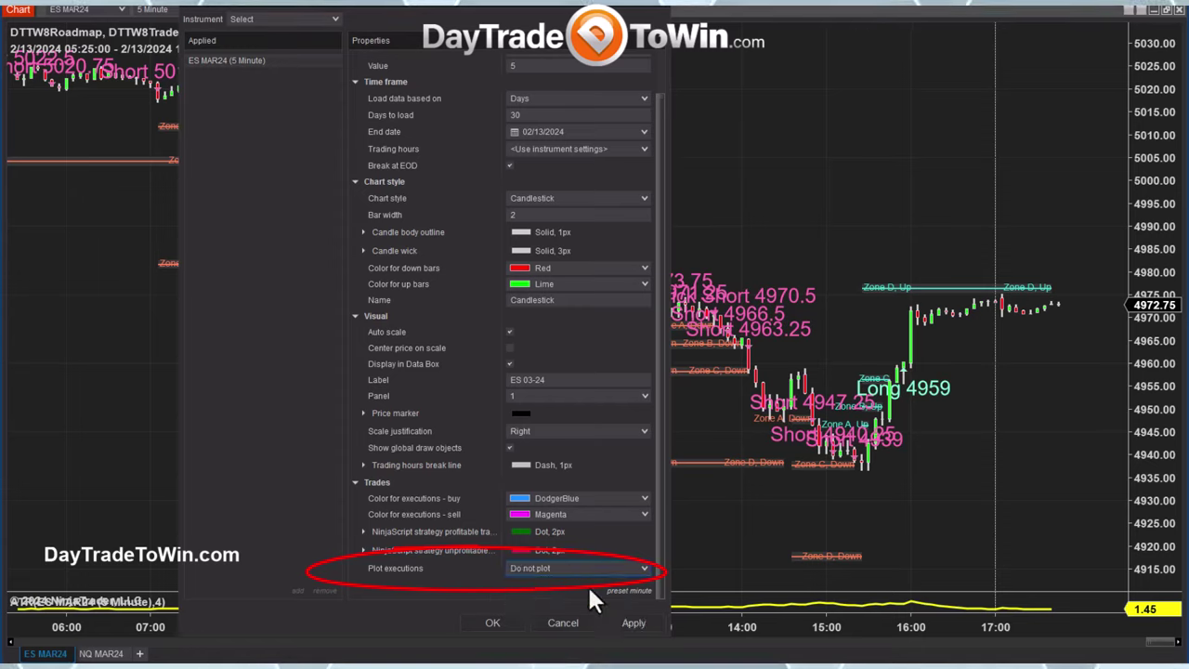
pyautogui.click(624, 629)
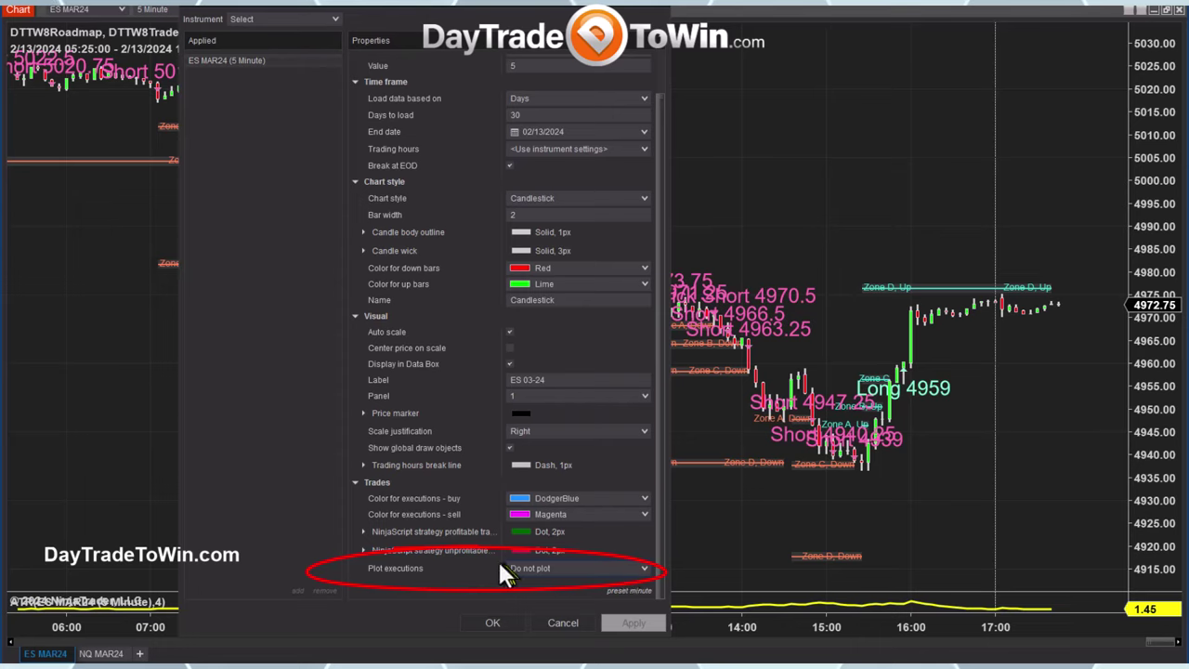
pyautogui.click(643, 567)
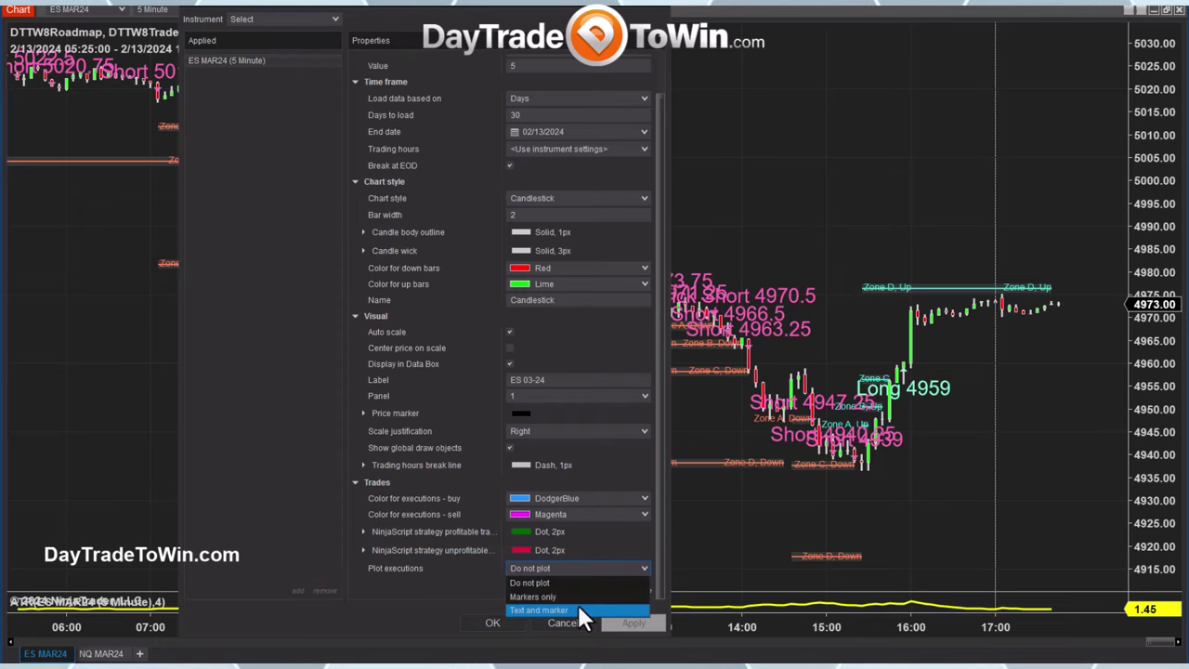
pyautogui.click(578, 610)
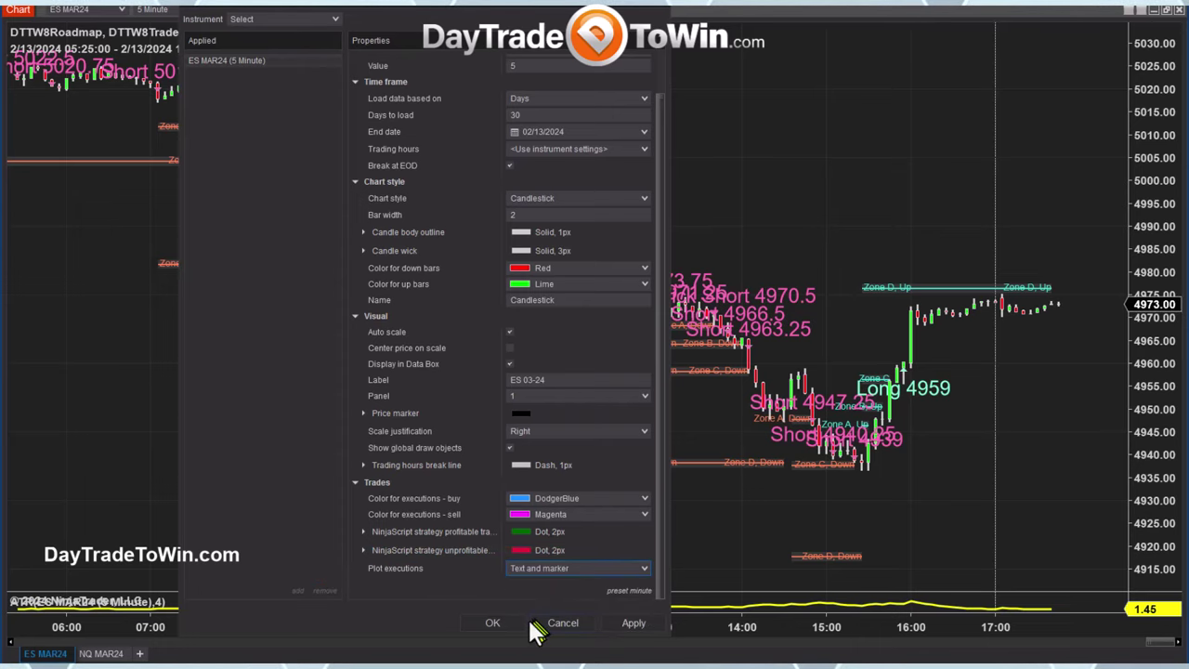
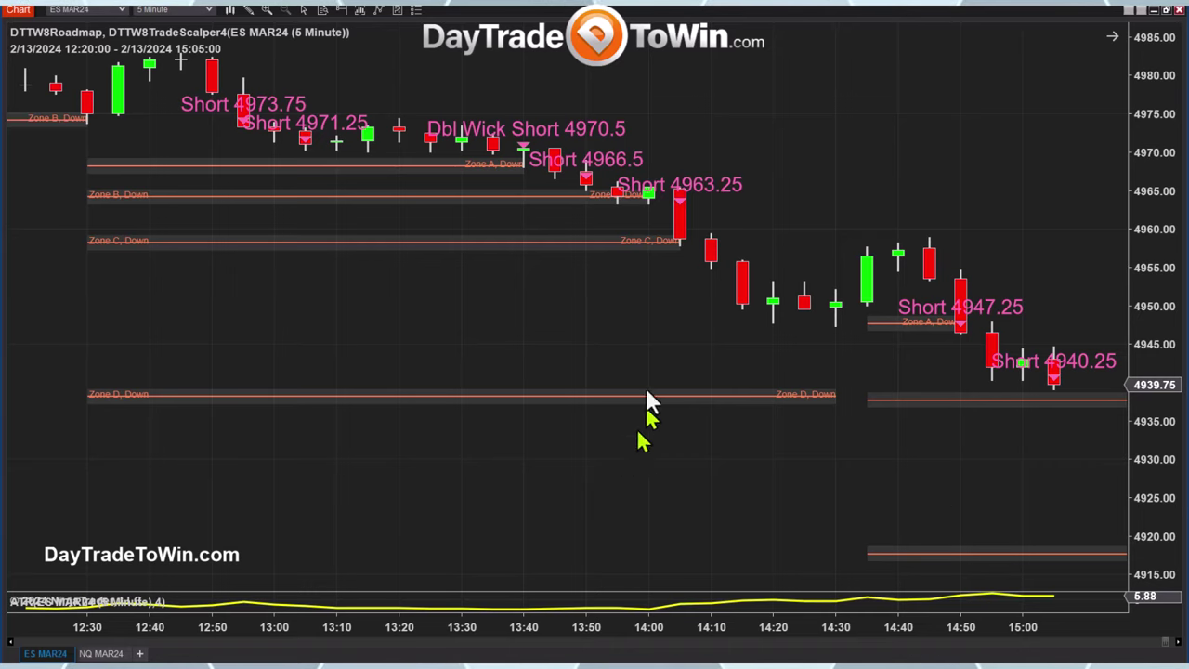
# - Open the general chart properties of the ES MAR24 chart and move the dialog aside to uncover the price bars
pyautogui.rightClick(595, 313)
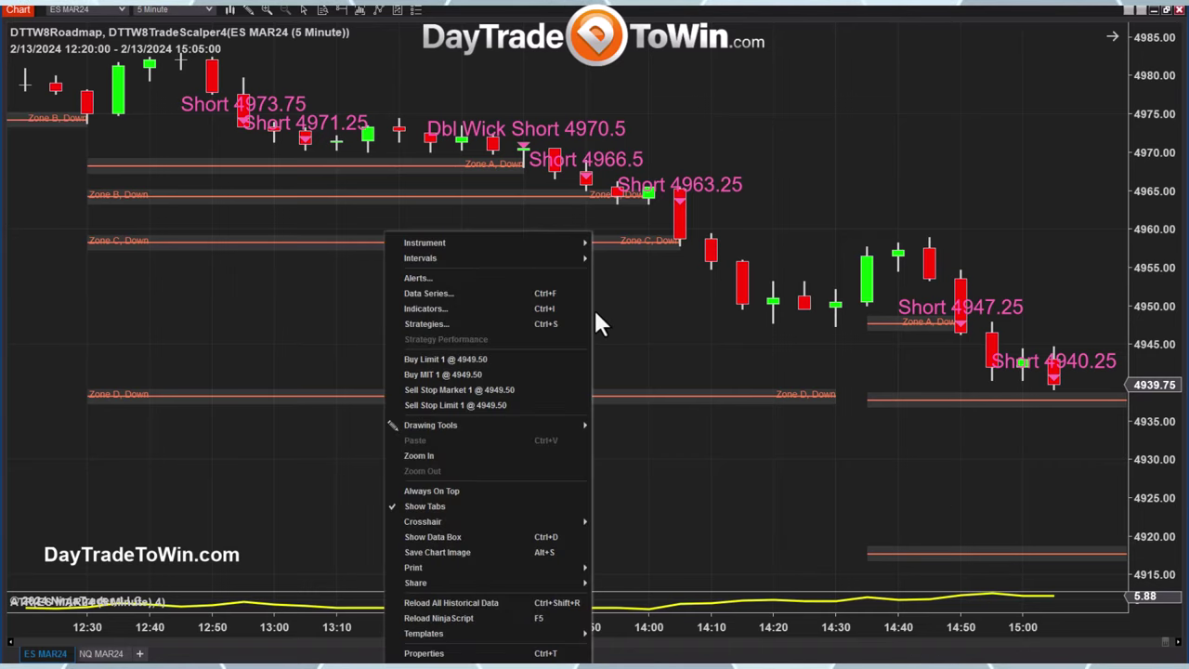
pyautogui.rightClick(1139, 204)
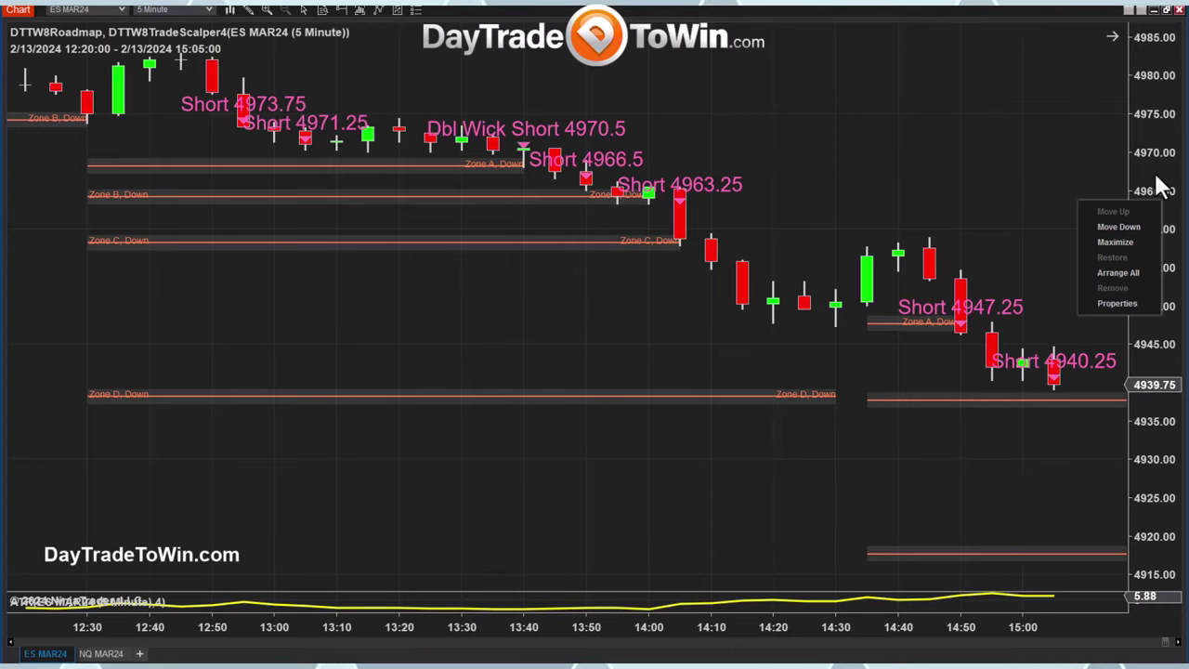
pyautogui.rightClick(956, 630)
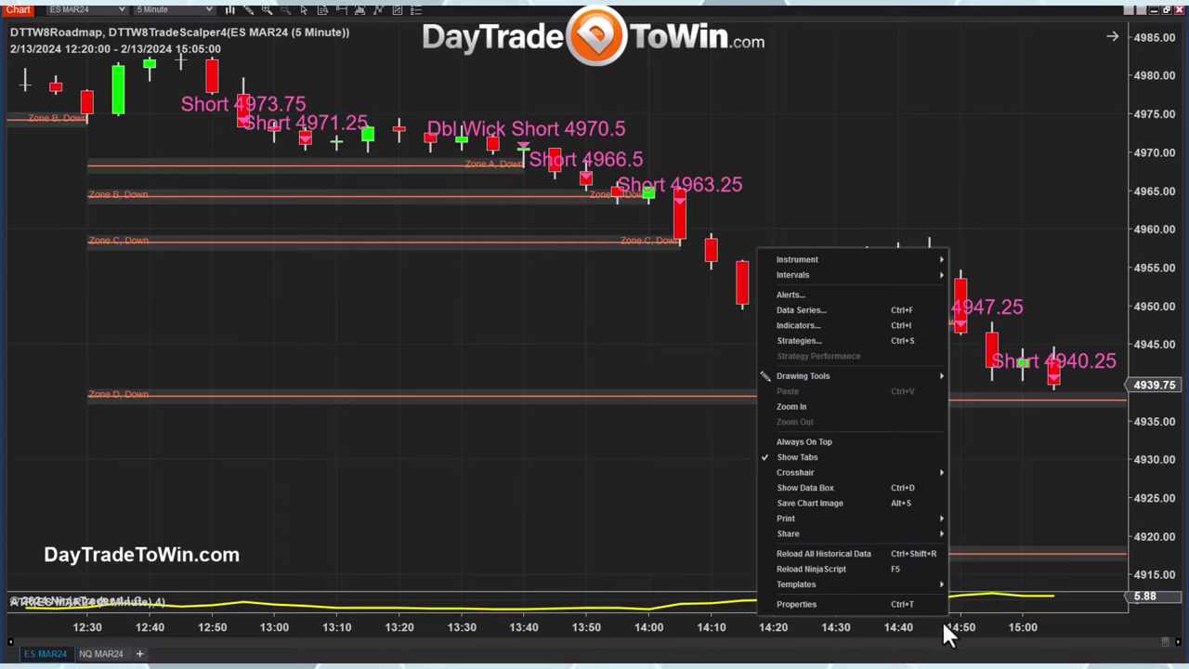
pyautogui.rightClick(1157, 327)
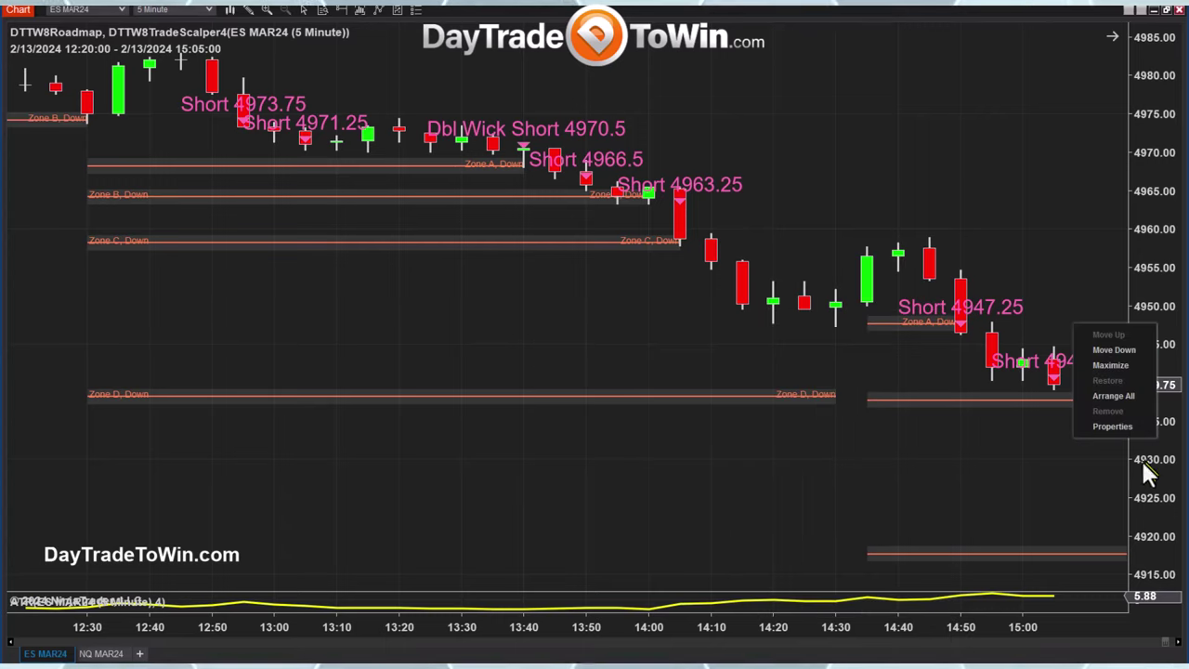
pyautogui.rightClick(933, 622)
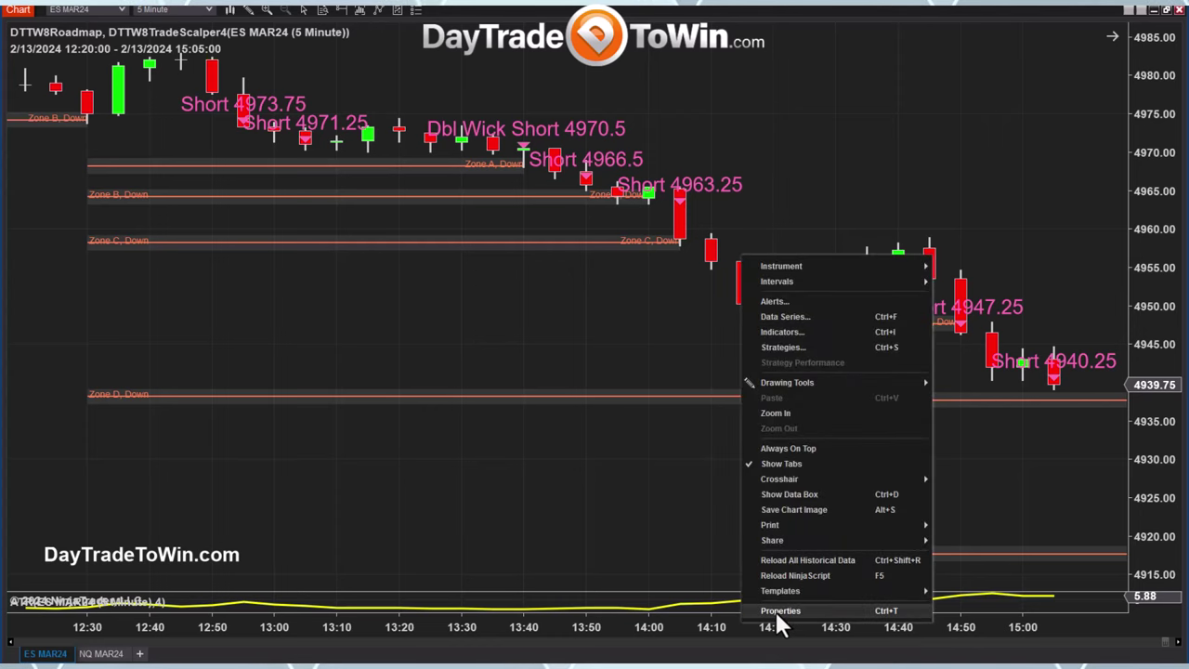
pyautogui.click(776, 612)
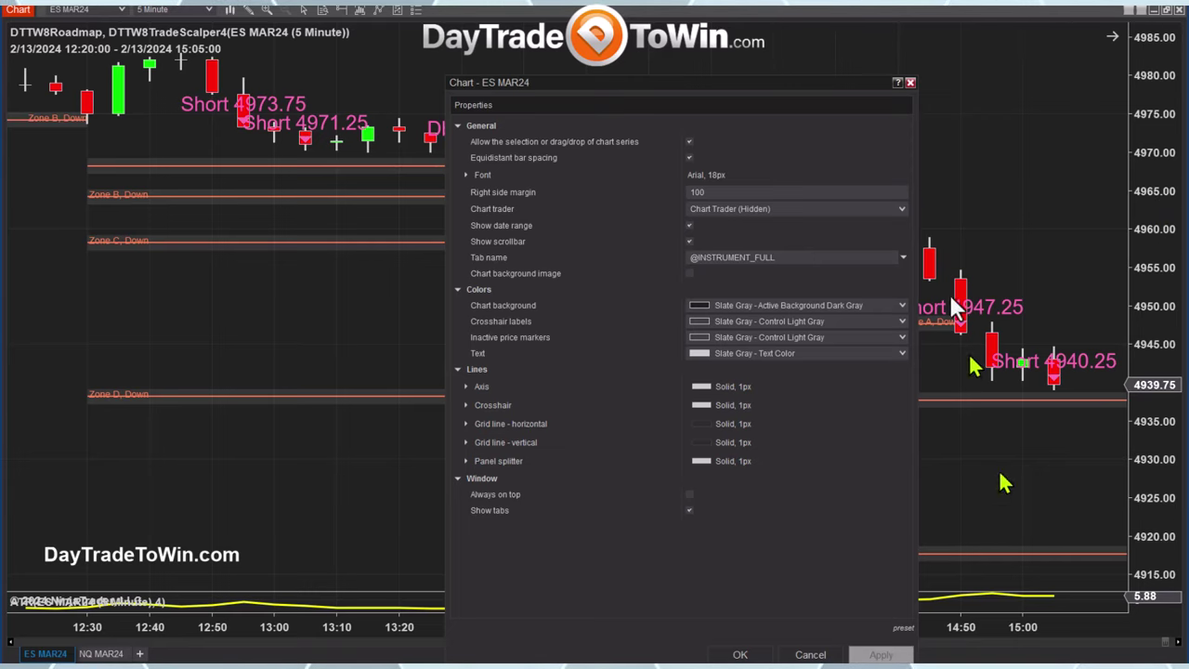
pyautogui.moveTo(839, 90); pyautogui.dragTo(574, 51)
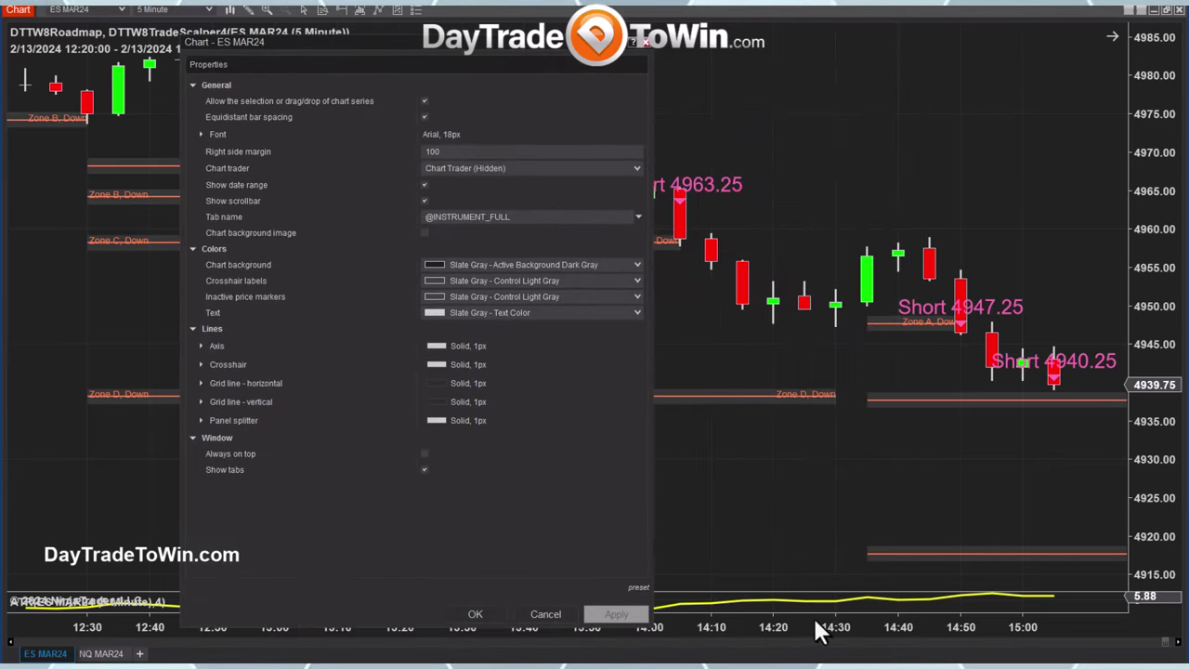
# - Set the chart font size to 20 px and apply it
pyautogui.click(201, 134)
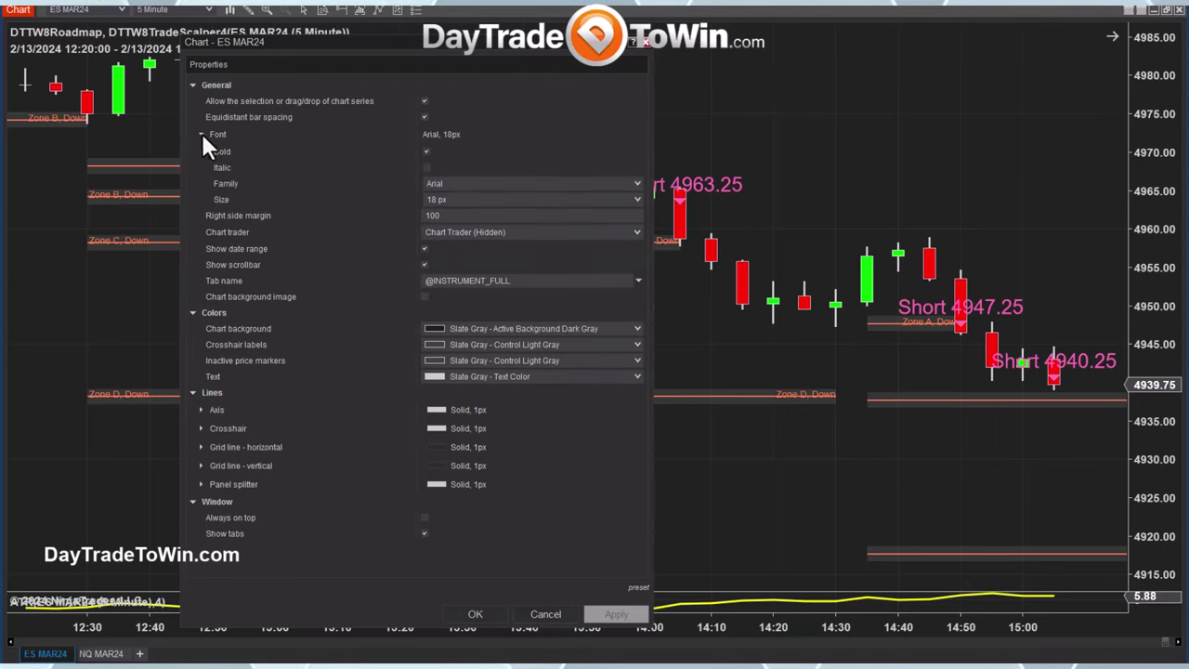
pyautogui.click(455, 198)
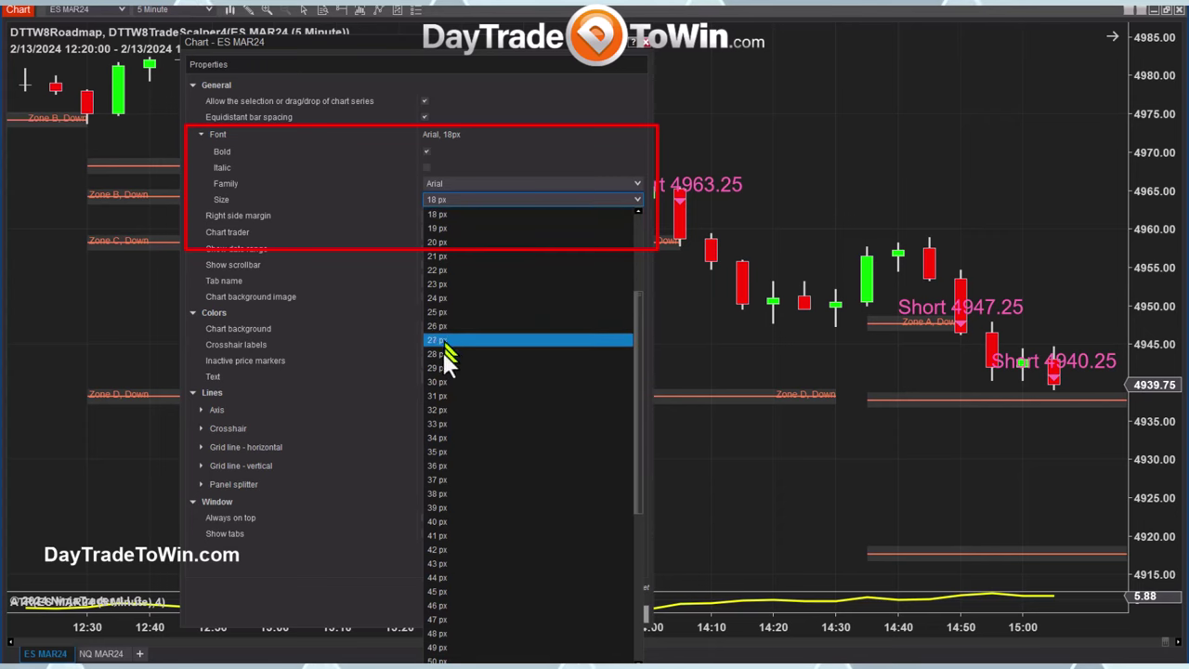
pyautogui.click(445, 243)
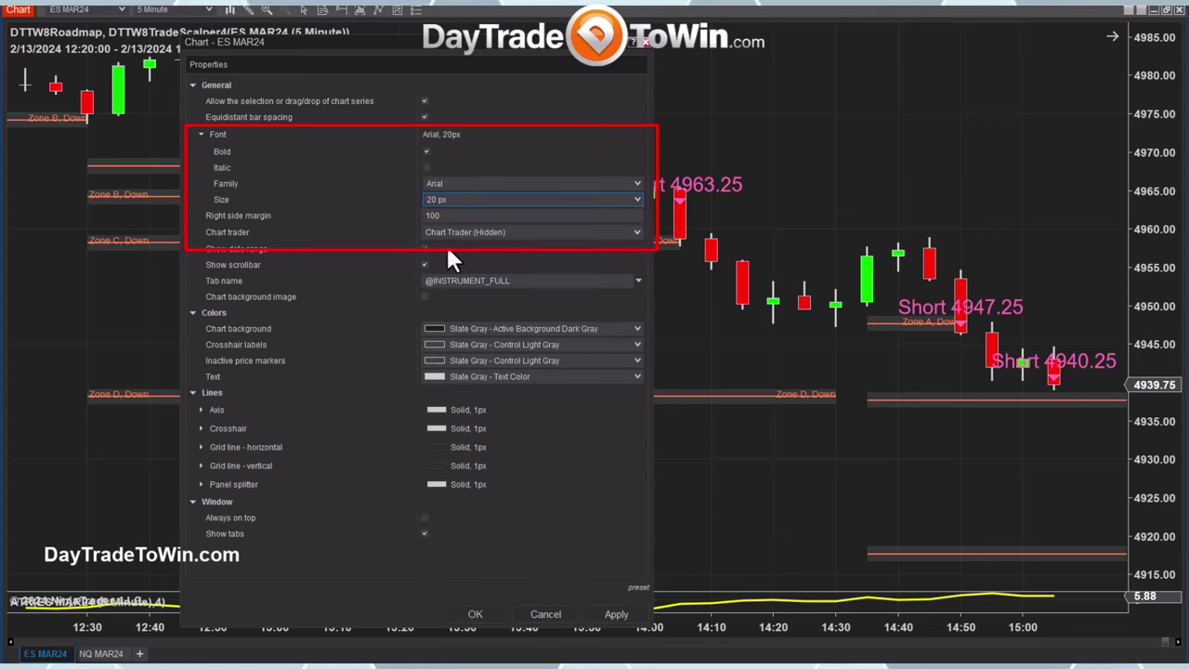
pyautogui.click(611, 610)
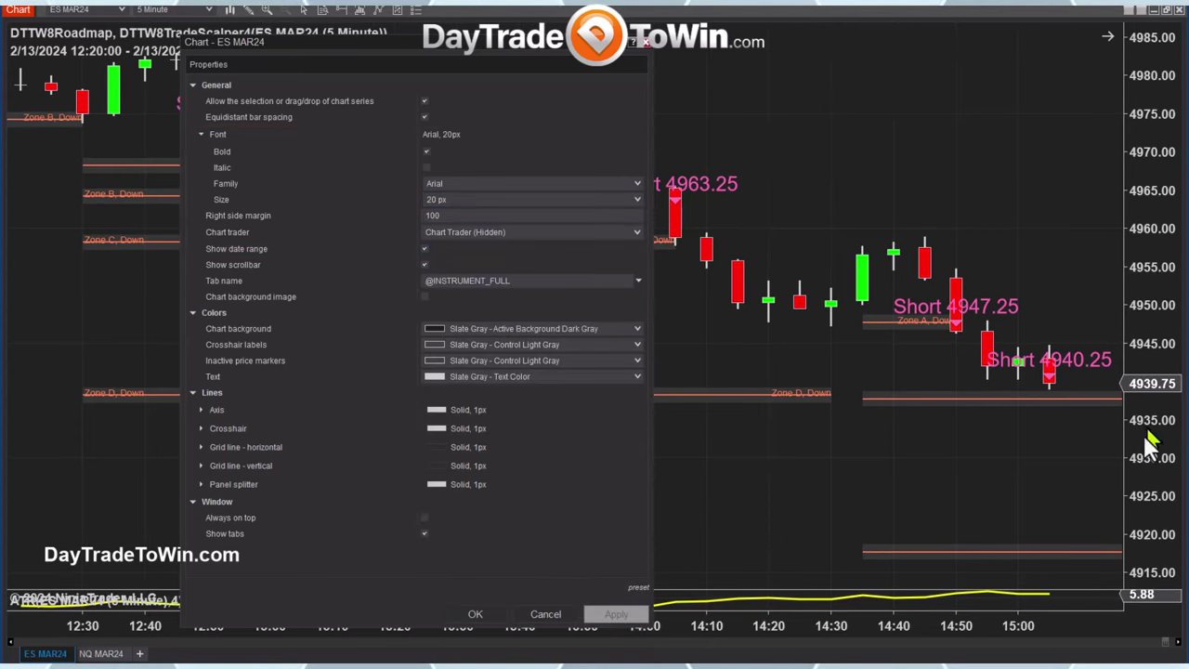
# - Change the chart font family to Calibri and apply it
pyautogui.click(636, 182)
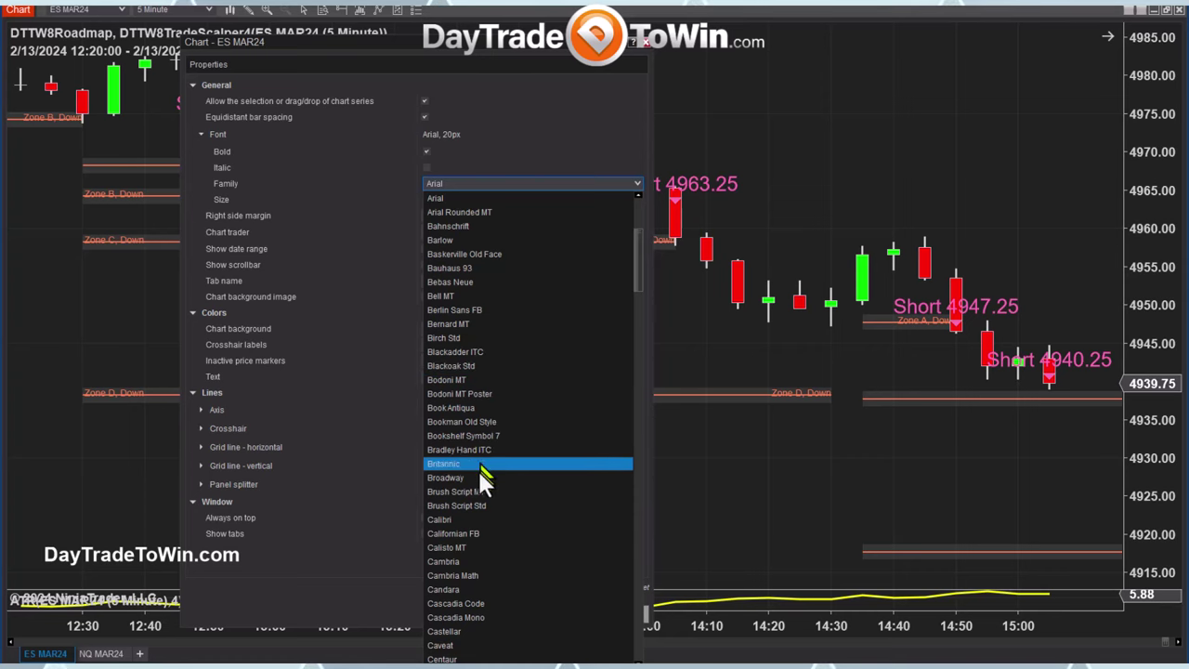
pyautogui.click(472, 517)
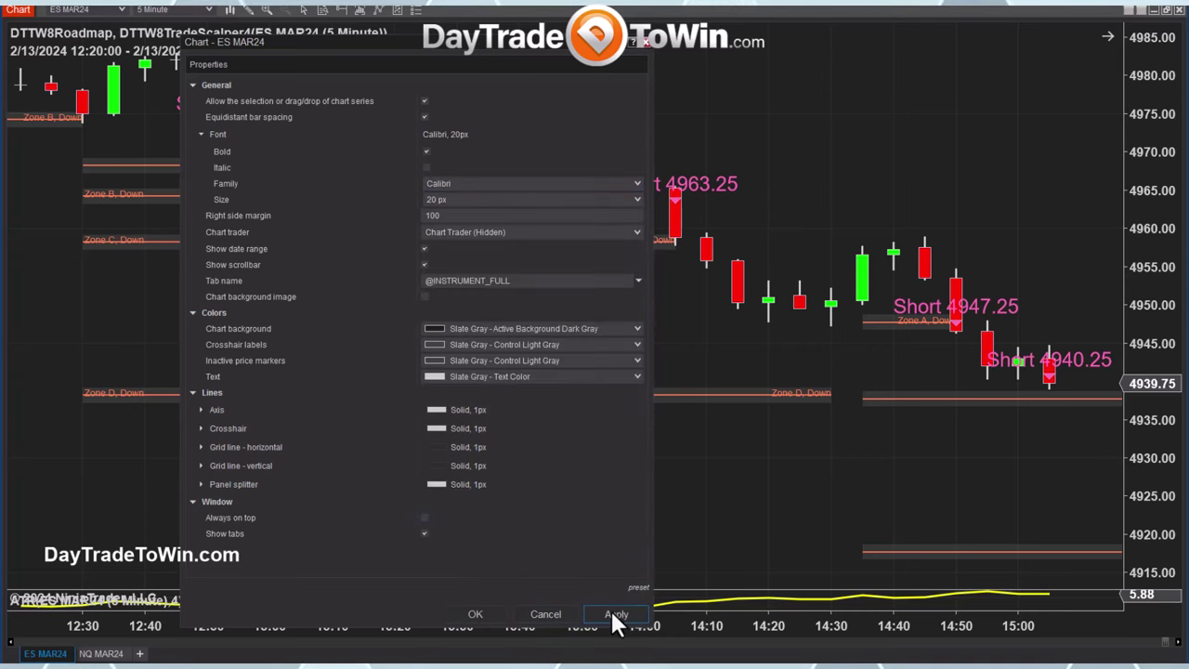
pyautogui.click(613, 616)
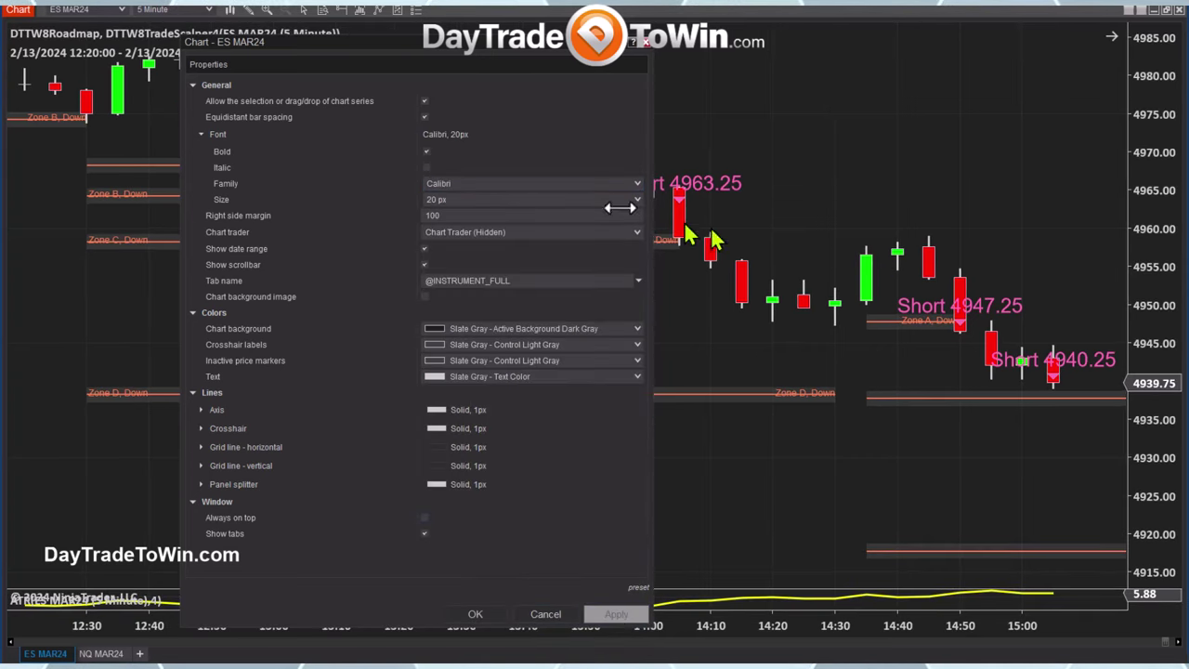
# - Set the chart font family back to Arial and apply it
pyautogui.click(638, 184)
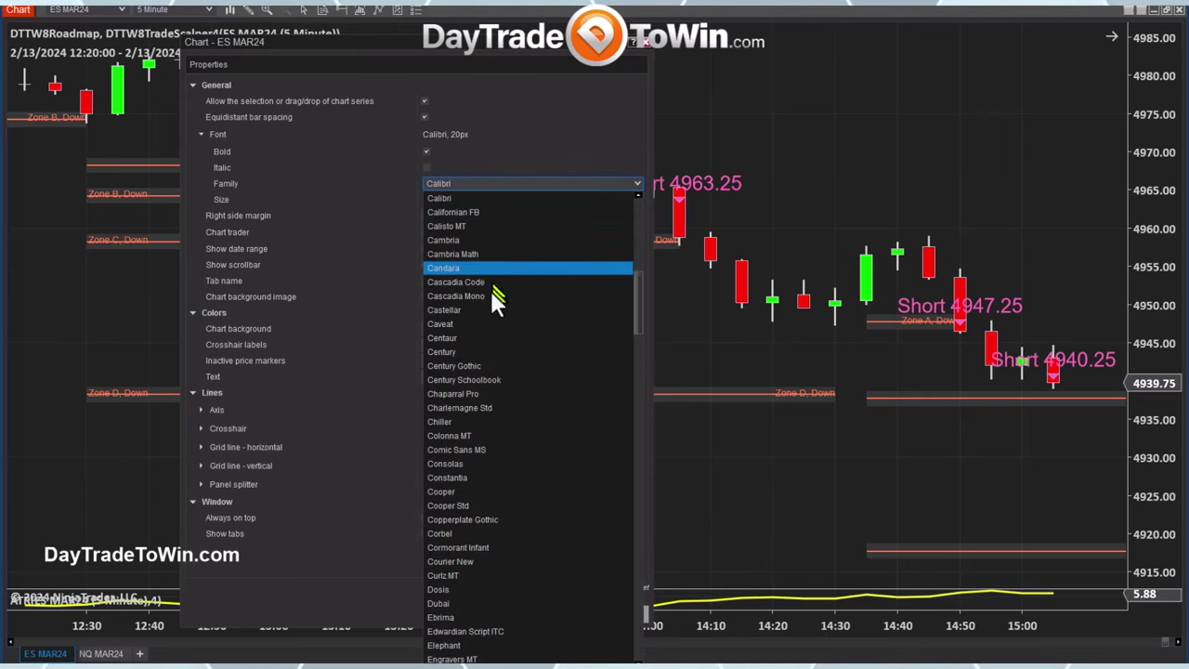
pyautogui.scroll(15, 490, 370)
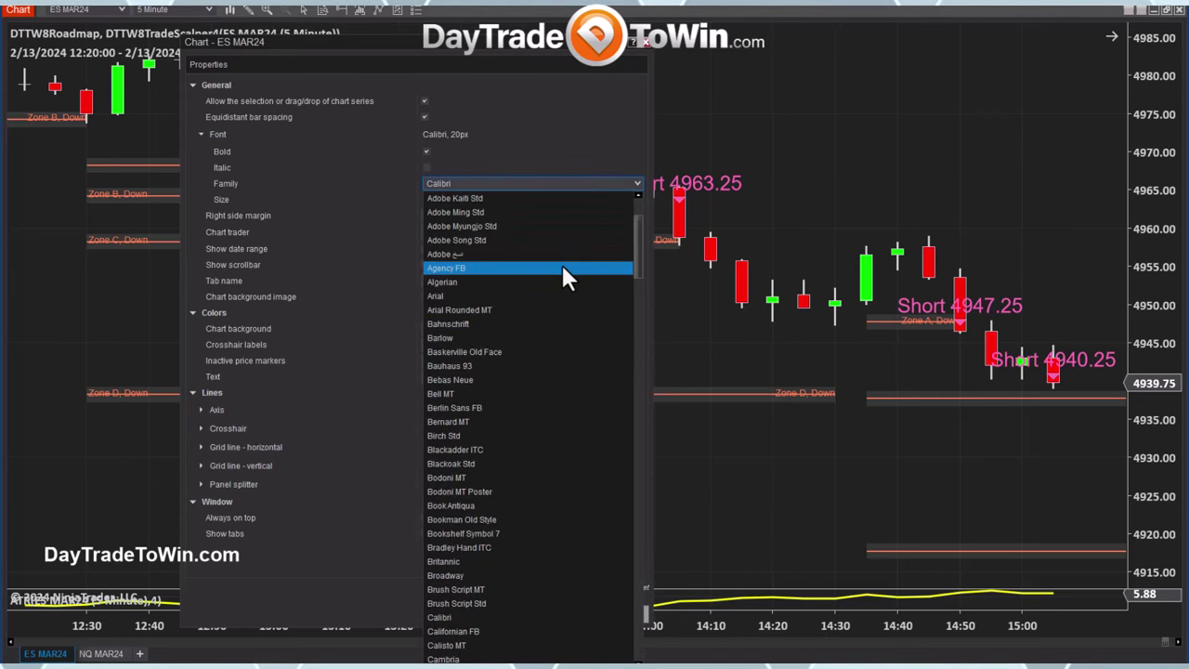
pyautogui.click(486, 421)
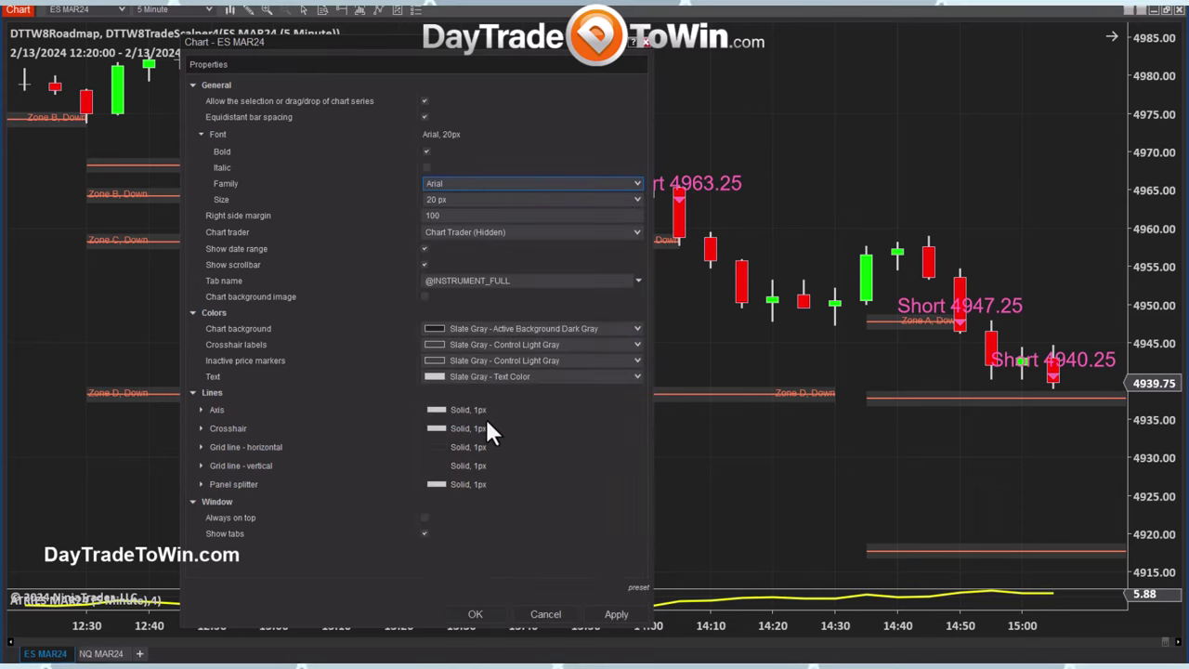
pyautogui.click(620, 612)
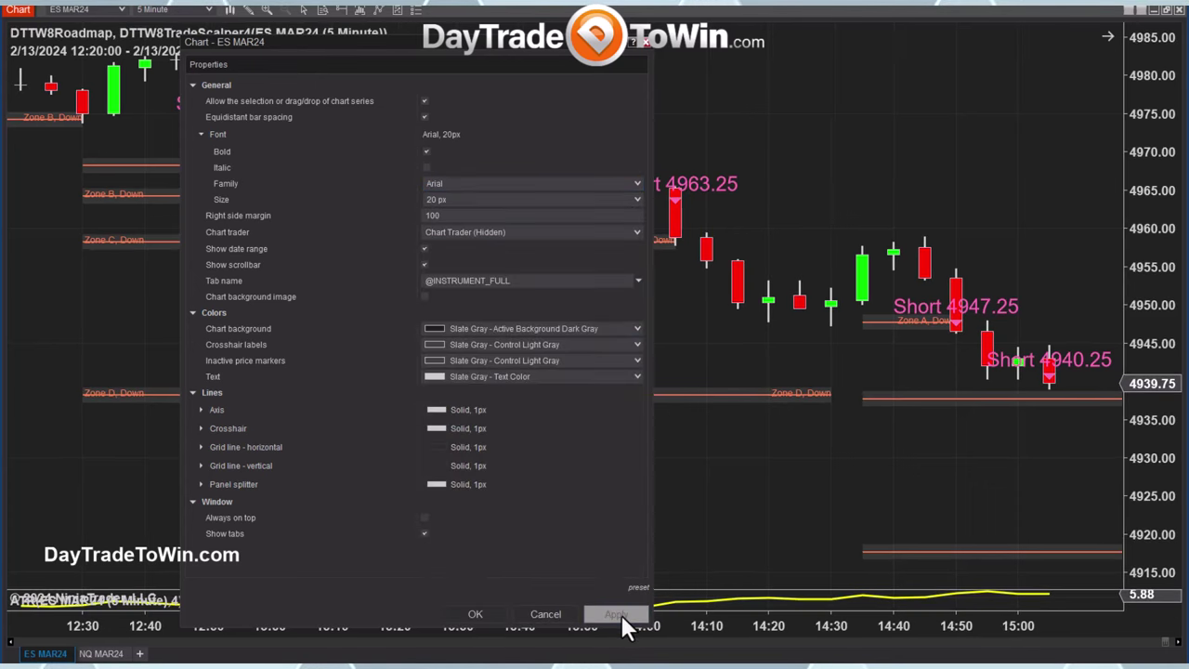
# - Set the chart font size to 18 px and confirm the chart properties
pyautogui.click(637, 200)
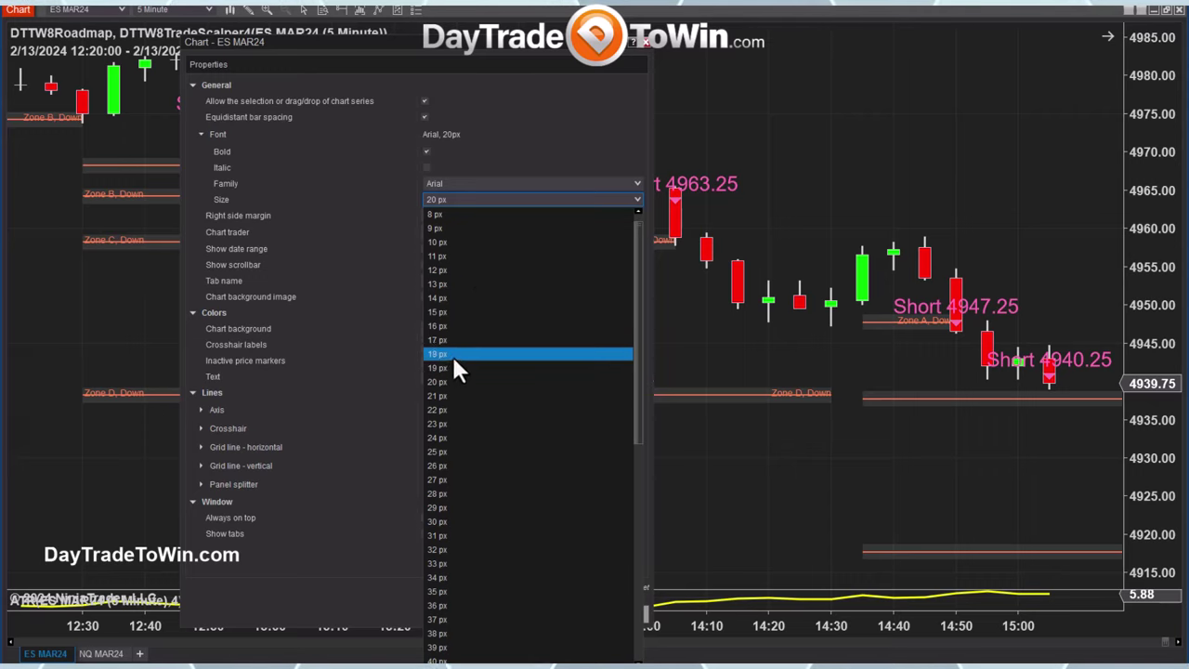
pyautogui.click(452, 354)
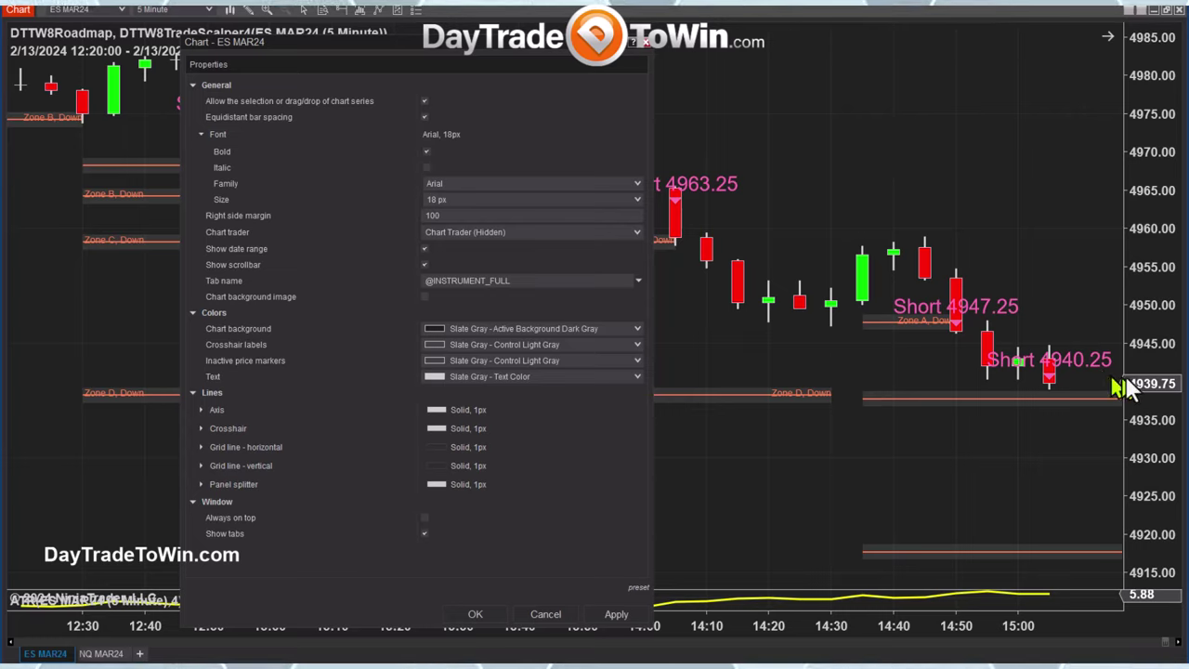
pyautogui.click(460, 215)
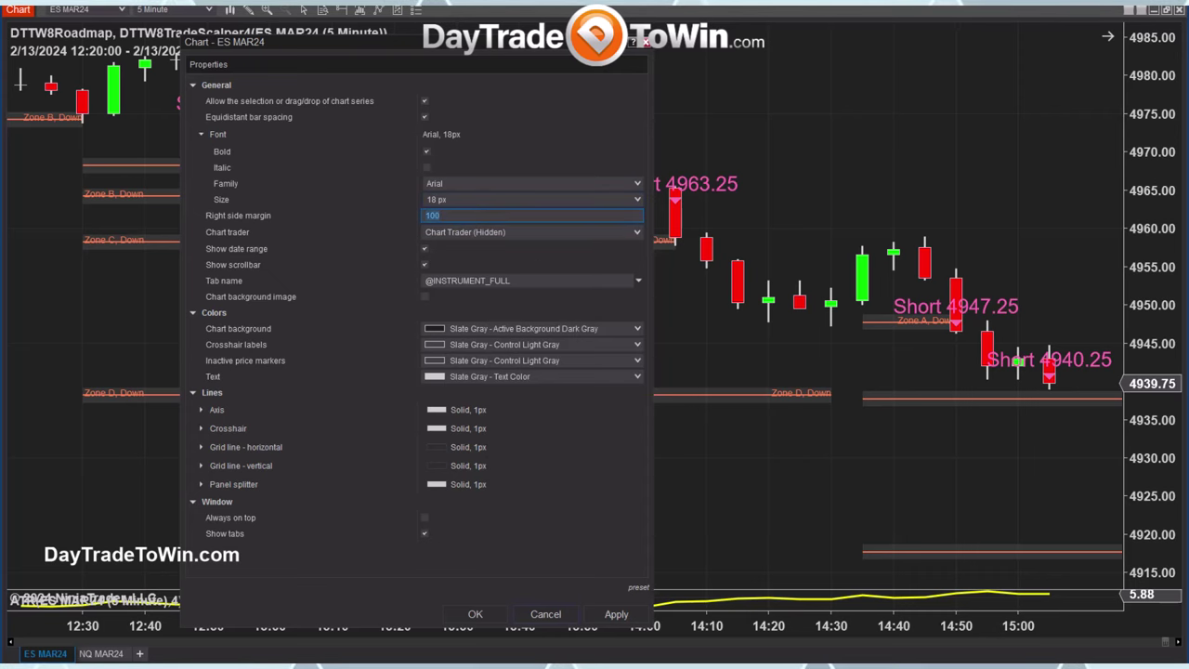
pyautogui.click(472, 616)
# - Bring the latest bars up to 18:45 into view and reload all historical data for the chart
pyautogui.moveTo(1062, 438); pyautogui.dragTo(595, 483)
pyautogui.click(1112, 35)
pyautogui.moveTo(1053, 300); pyautogui.dragTo(822, 452)
pyautogui.hotkey('alt', 'a')
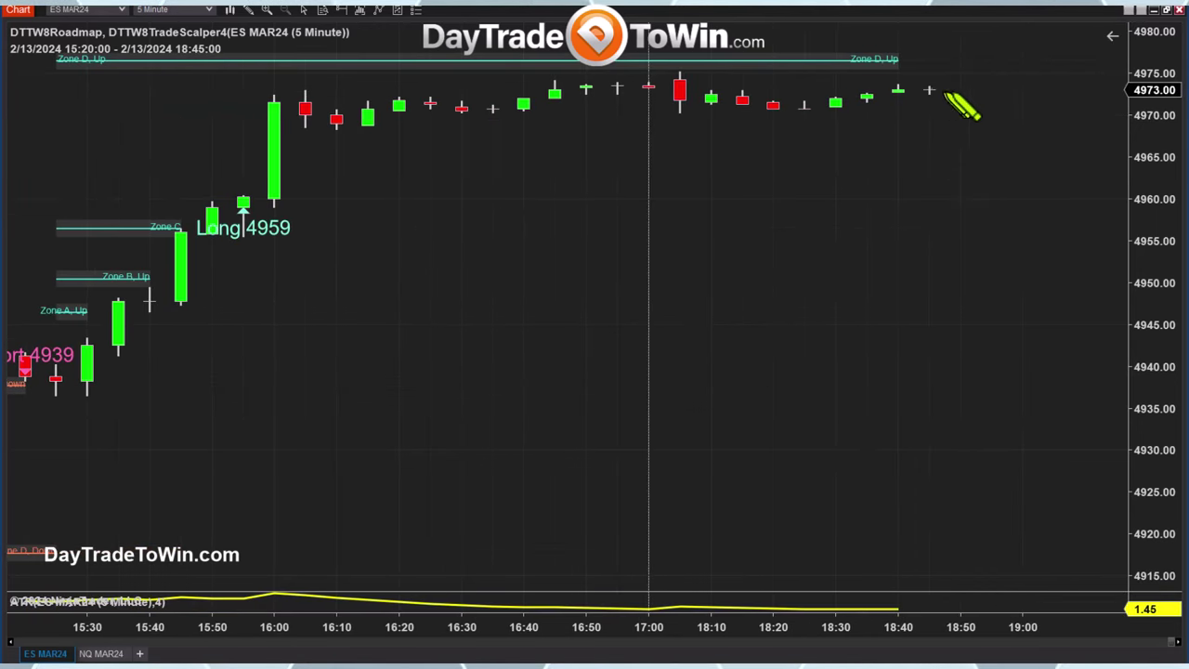
pyautogui.moveTo(943, 93); pyautogui.dragTo(1115, 90)
pyautogui.press('Delete')
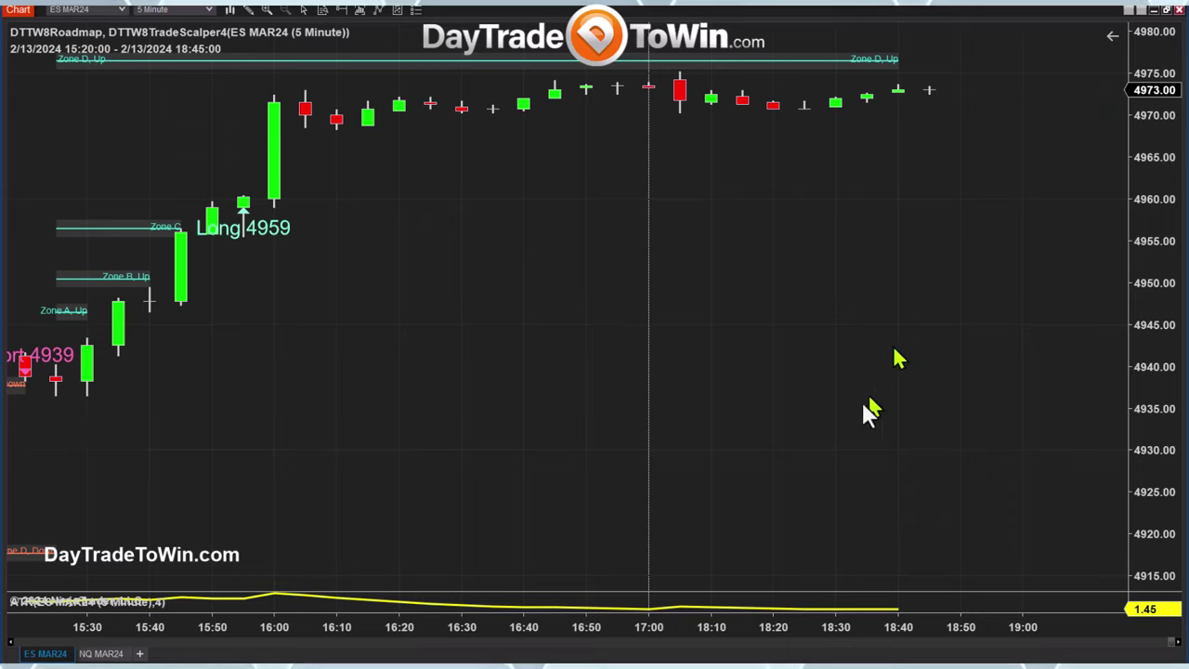
pyautogui.rightClick(808, 422)
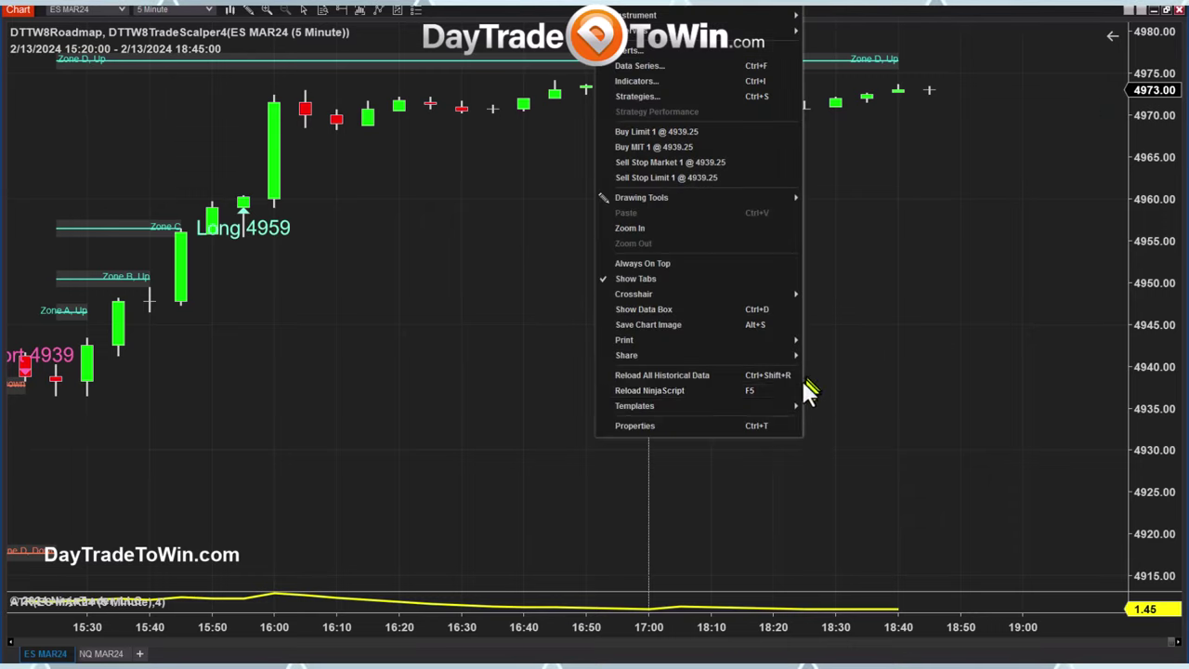
pyautogui.click(697, 375)
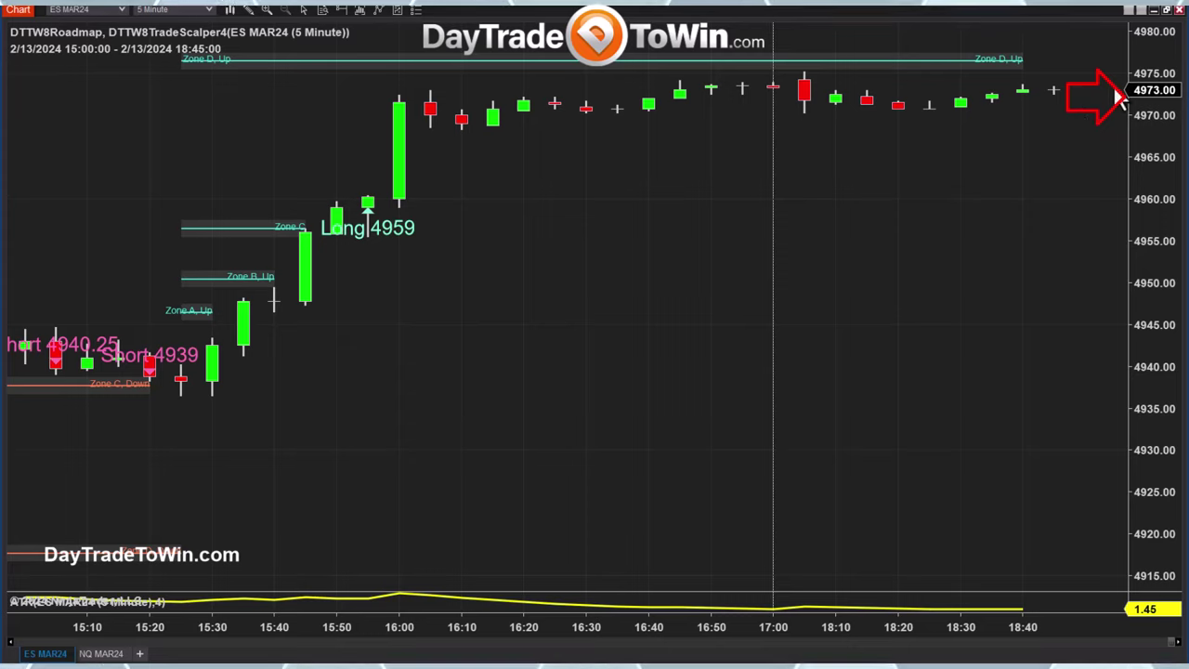
# - Set the right side margin to 100 in the chart properties, apply it and confirm
pyautogui.rightClick(930, 641)
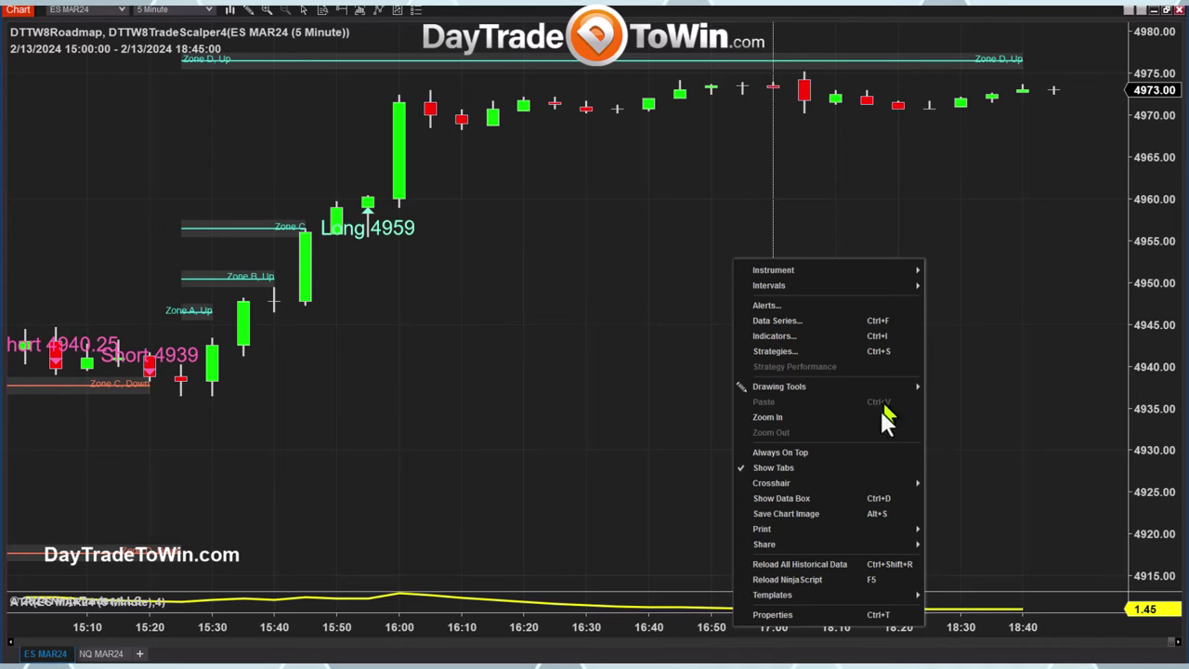
pyautogui.click(812, 615)
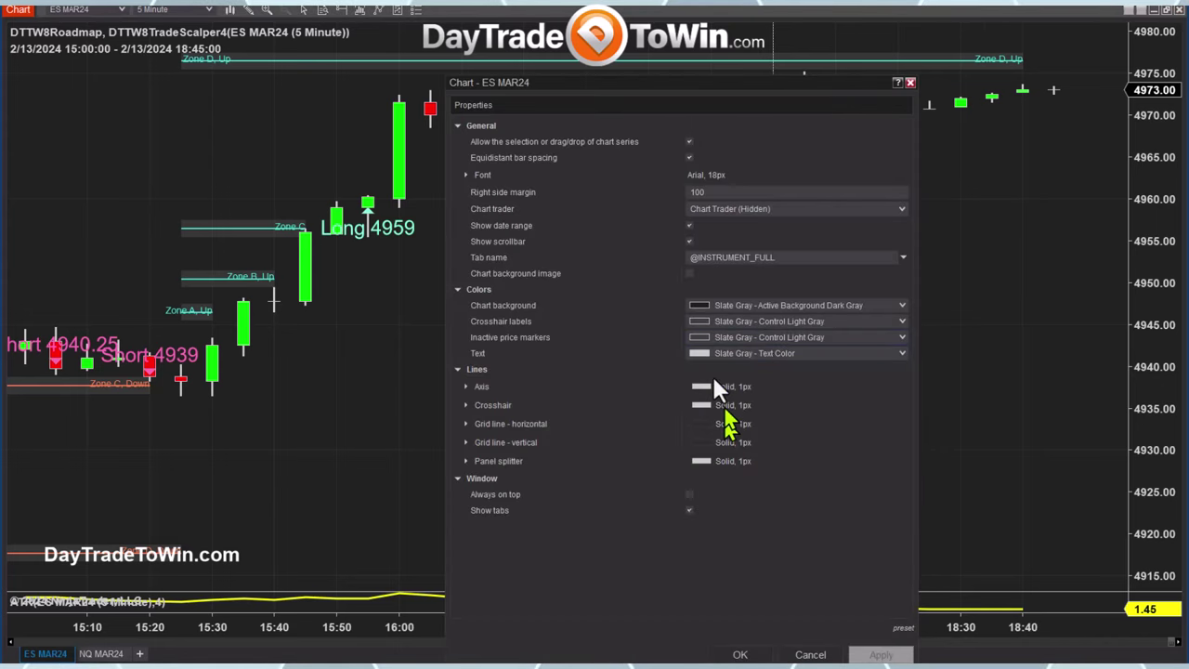
pyautogui.click(754, 192)
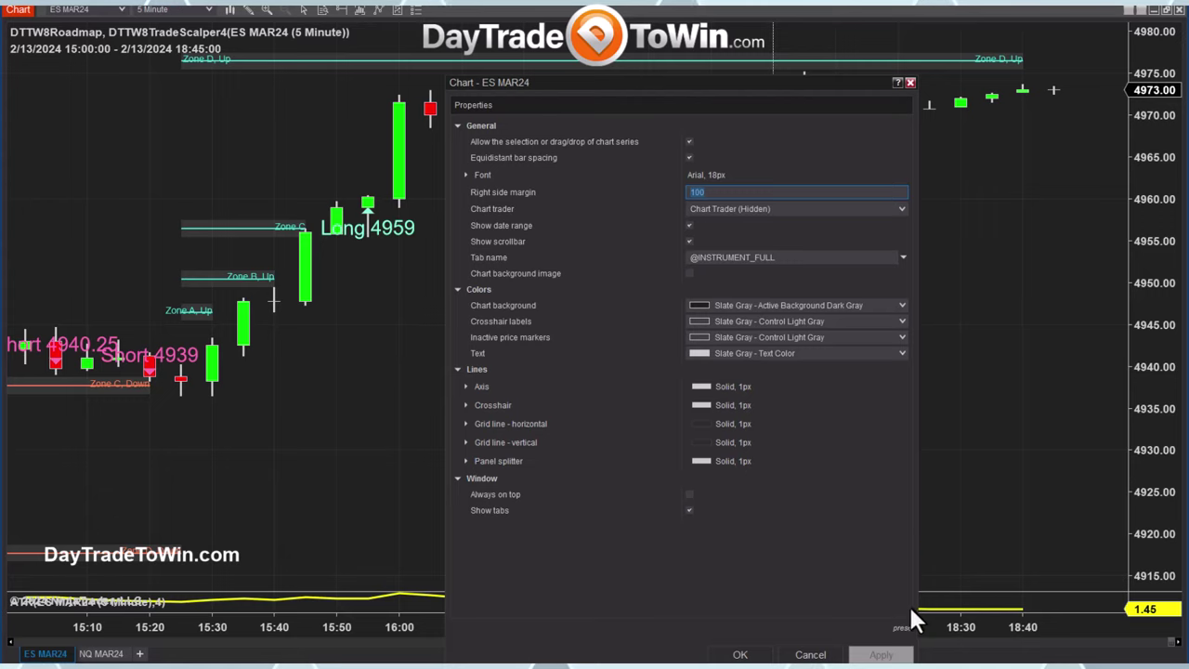
pyautogui.click(892, 650)
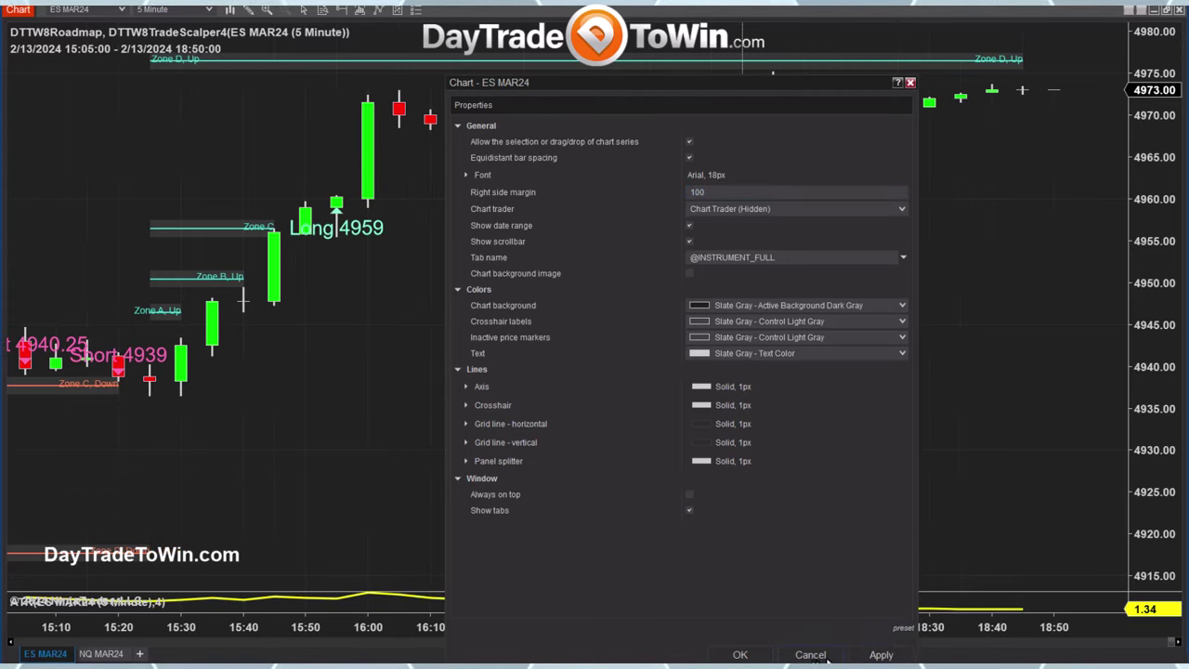
pyautogui.click(864, 656)
pyautogui.click(750, 656)
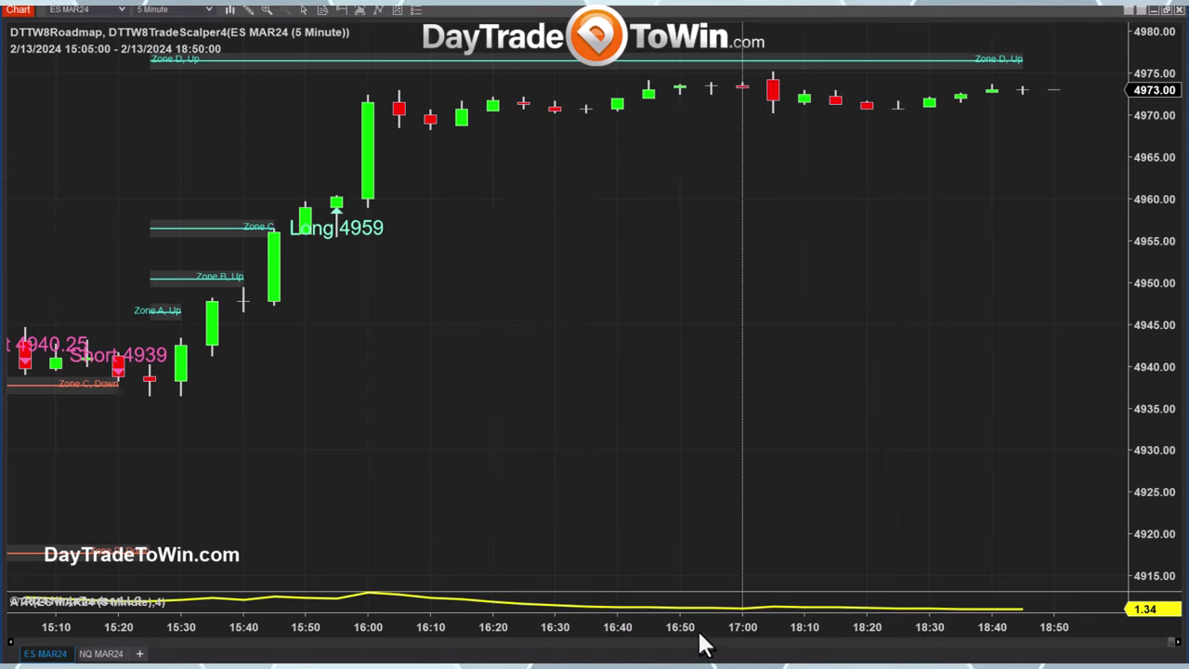
# - Compress the chart's time axis and examine the earlier bars, zones and trade signals of the 2/13/2024 session
pyautogui.moveTo(697, 627); pyautogui.dragTo(857, 623)
pyautogui.moveTo(756, 549); pyautogui.dragTo(929, 545)
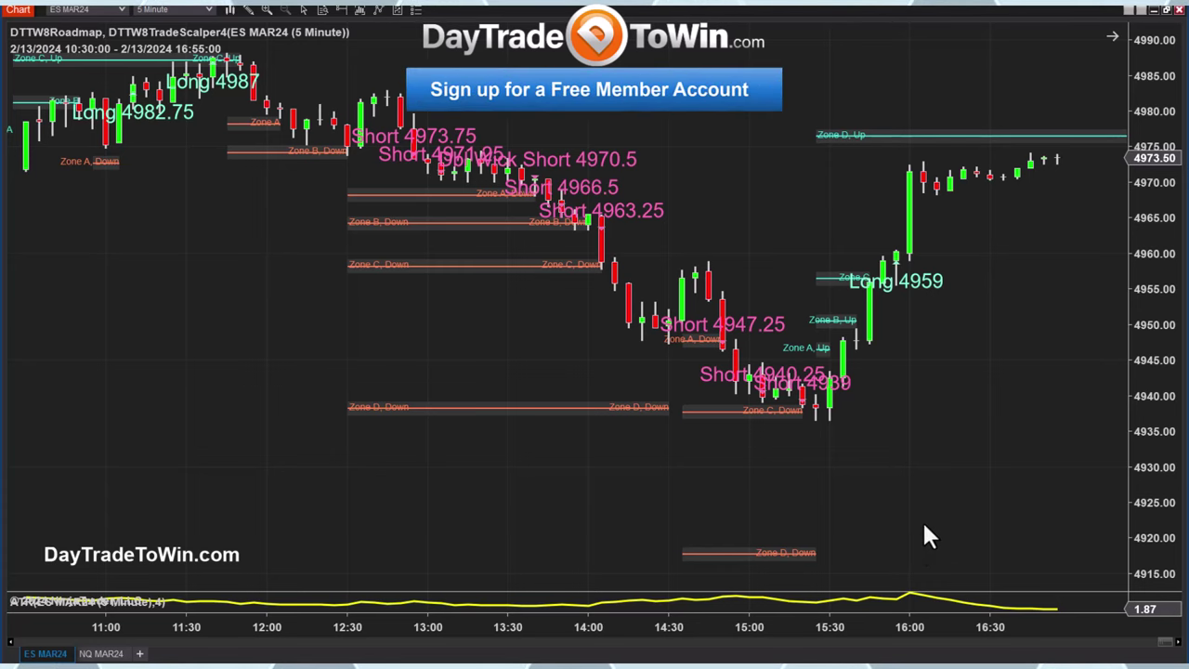
pyautogui.scroll(-3, 863, 523)
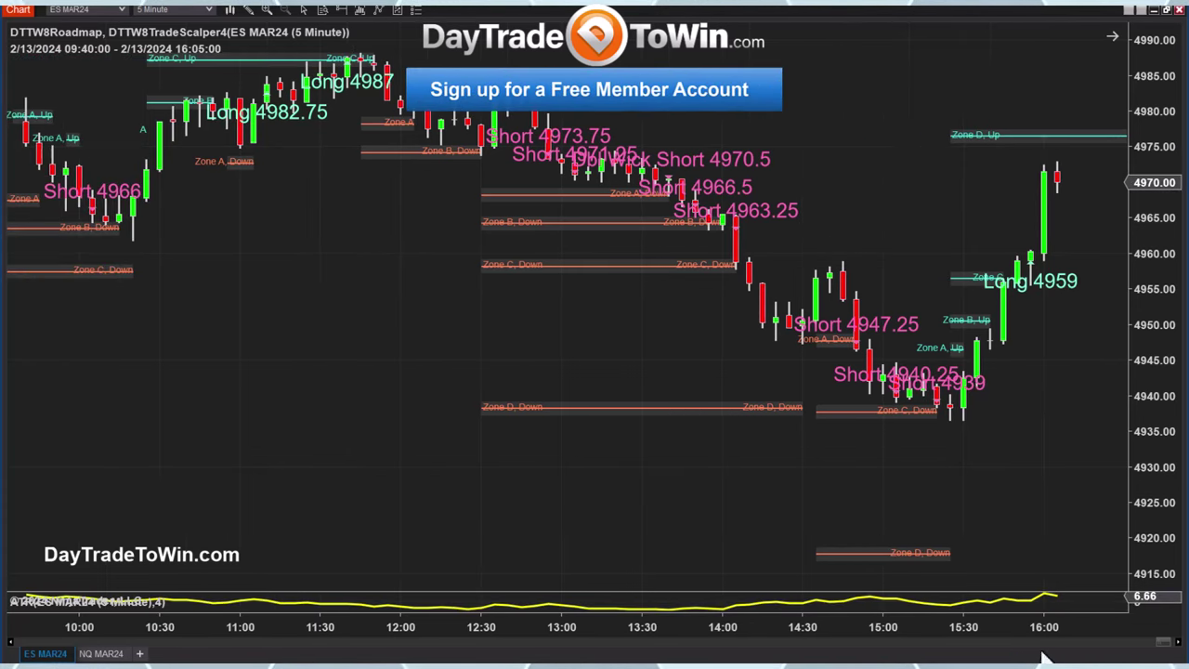
pyautogui.scroll(4, 750, 629)
pyautogui.moveTo(562, 481); pyautogui.dragTo(720, 497)
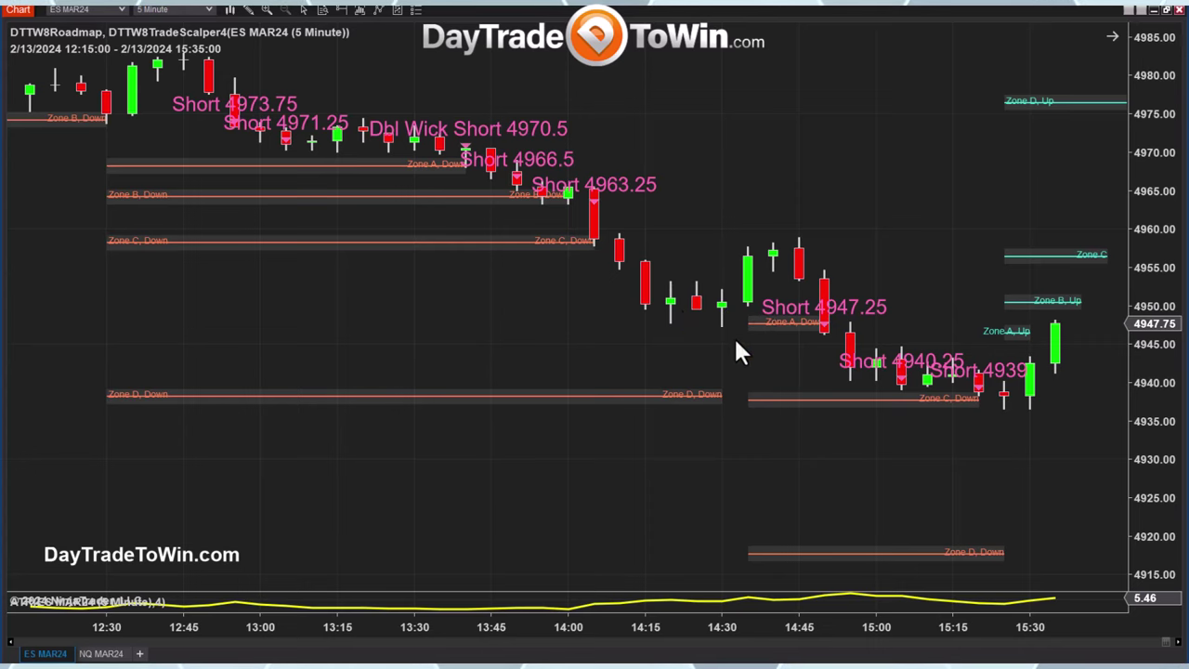
# - Compare wider and narrower bar spacing on the 2/13/2024 bars, and go back to the 2/12/2024 session
pyautogui.scroll(3, 734, 351)
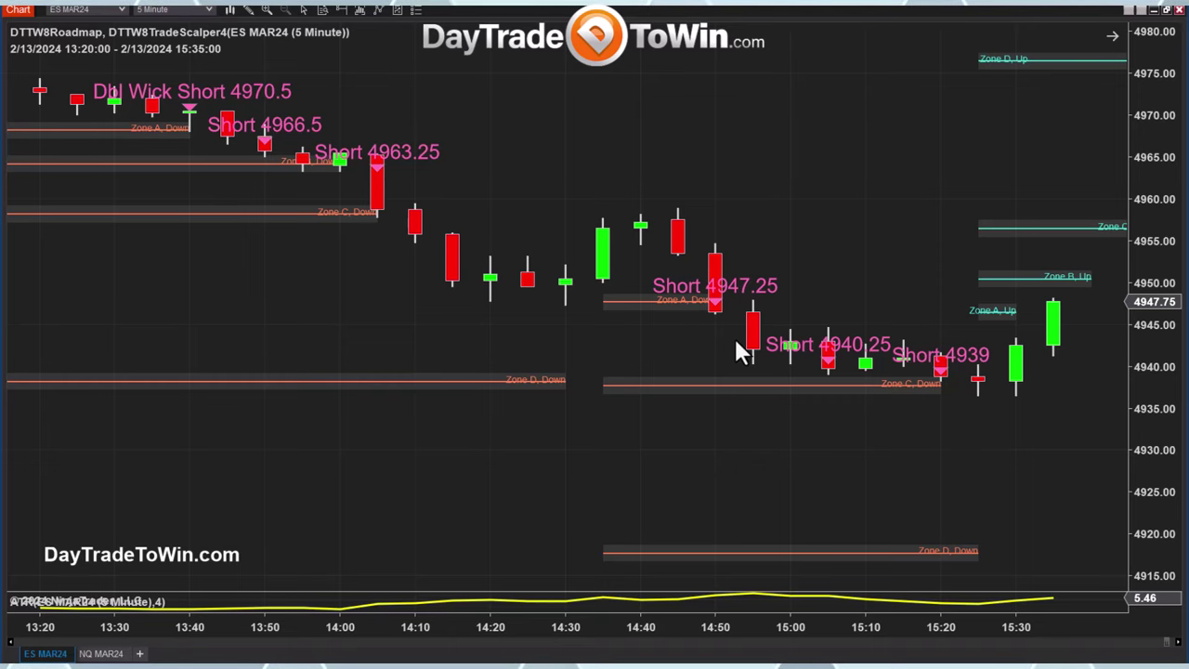
pyautogui.scroll(-2, 737, 349)
pyautogui.scroll(2, 736, 344)
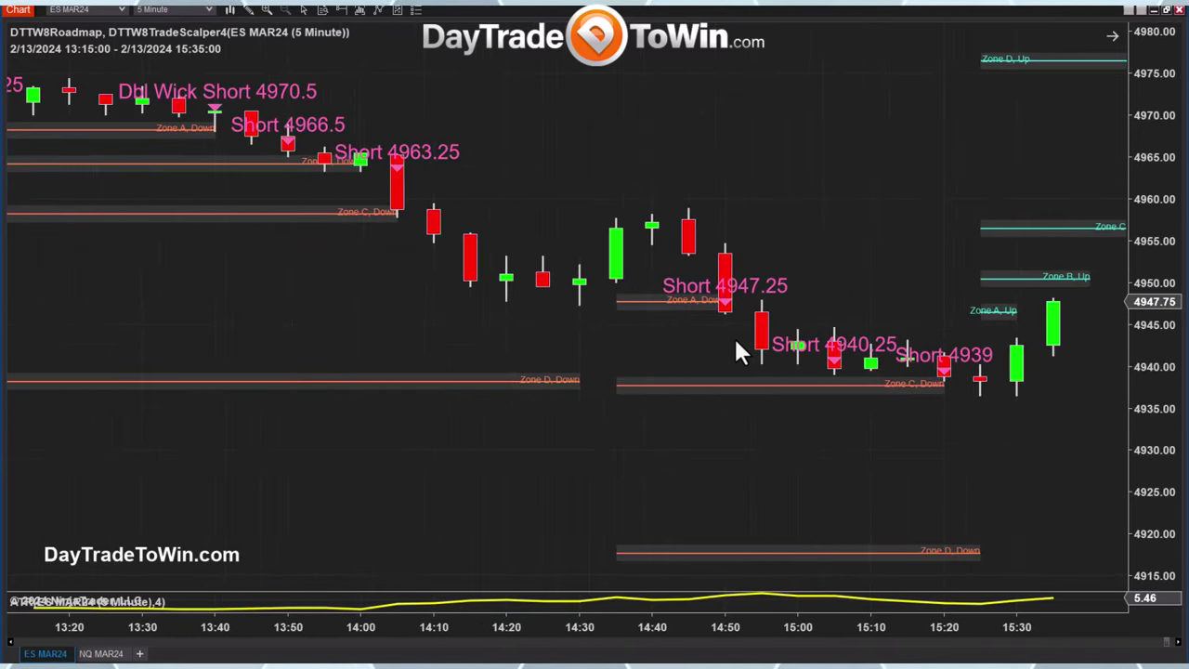
pyautogui.scroll(-4, 736, 344)
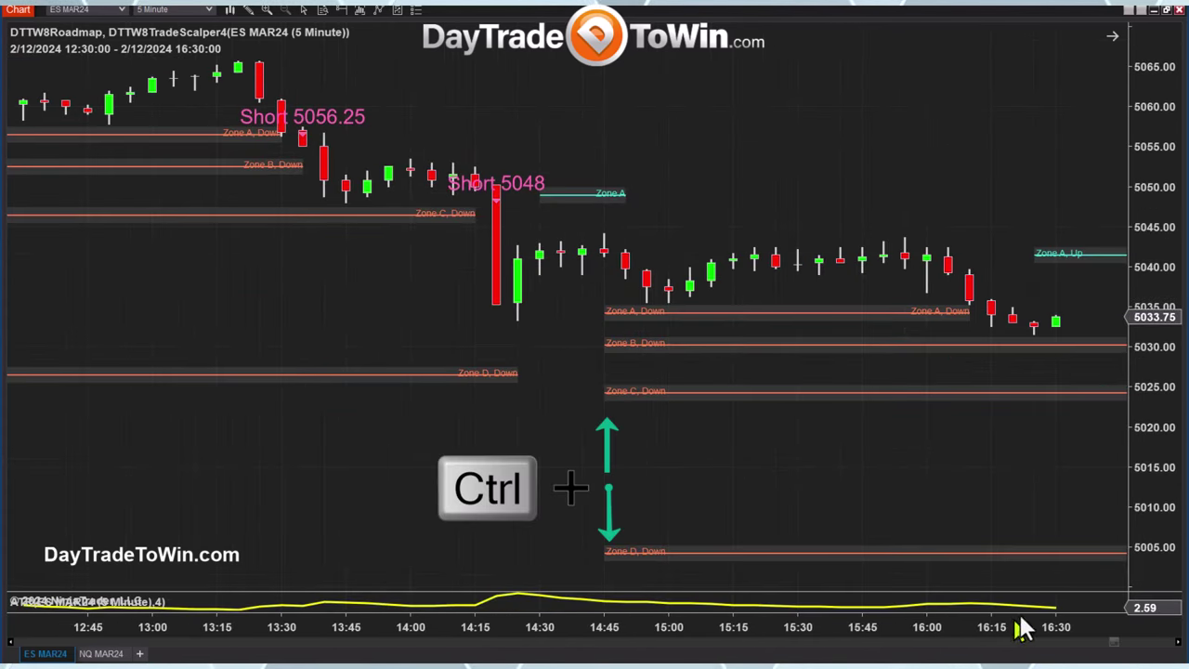
# - Adjust the bar spacing of the 2/12/2024 session ending at 16:30 and shift the chart freely up along the price scale
pyautogui.moveTo(1022, 629); pyautogui.dragTo(1070, 613)
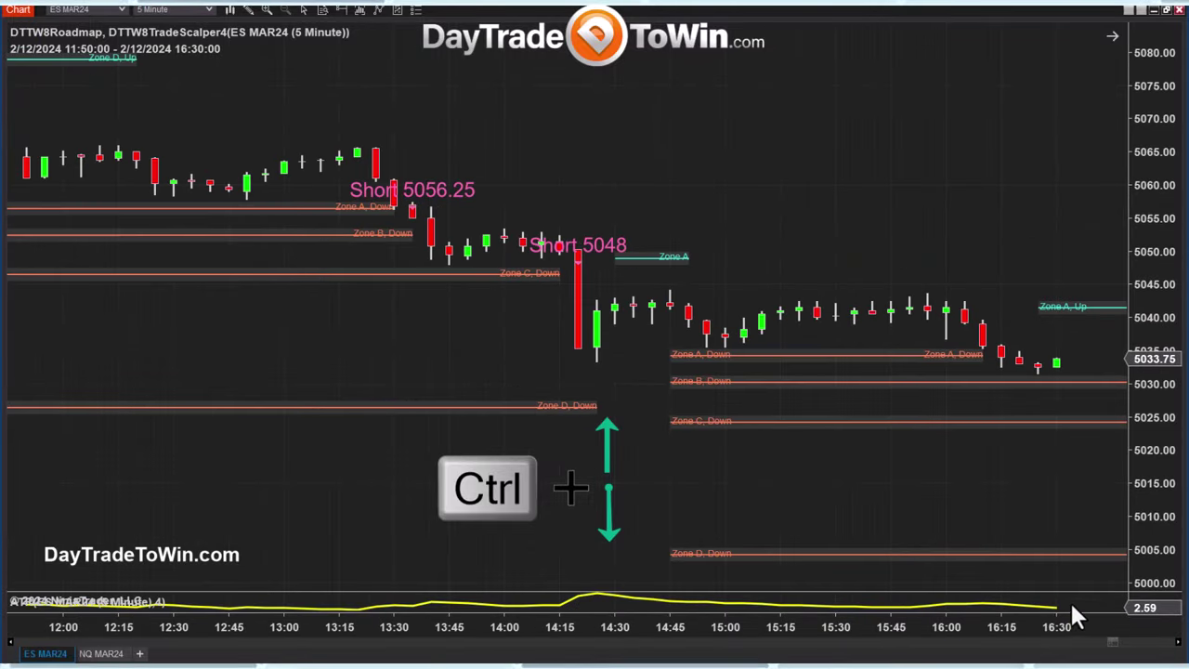
pyautogui.scroll(-3, 908, 461)
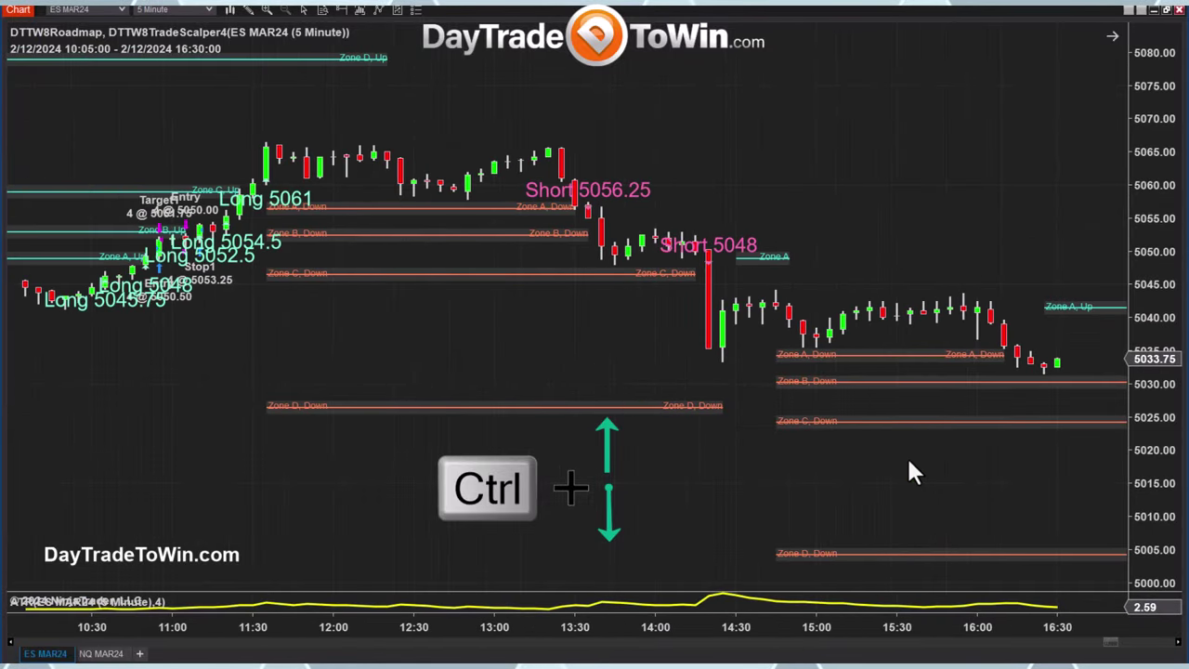
pyautogui.scroll(5, 908, 461)
pyautogui.scroll(1, 908, 461)
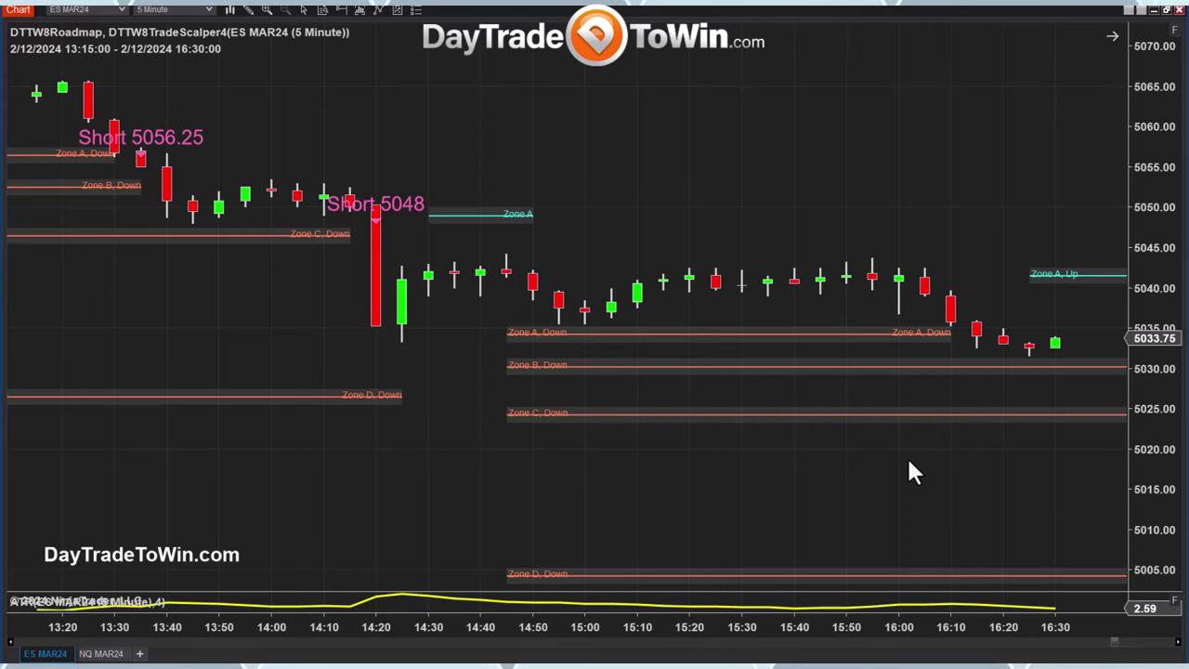
pyautogui.scroll(-4, 910, 472)
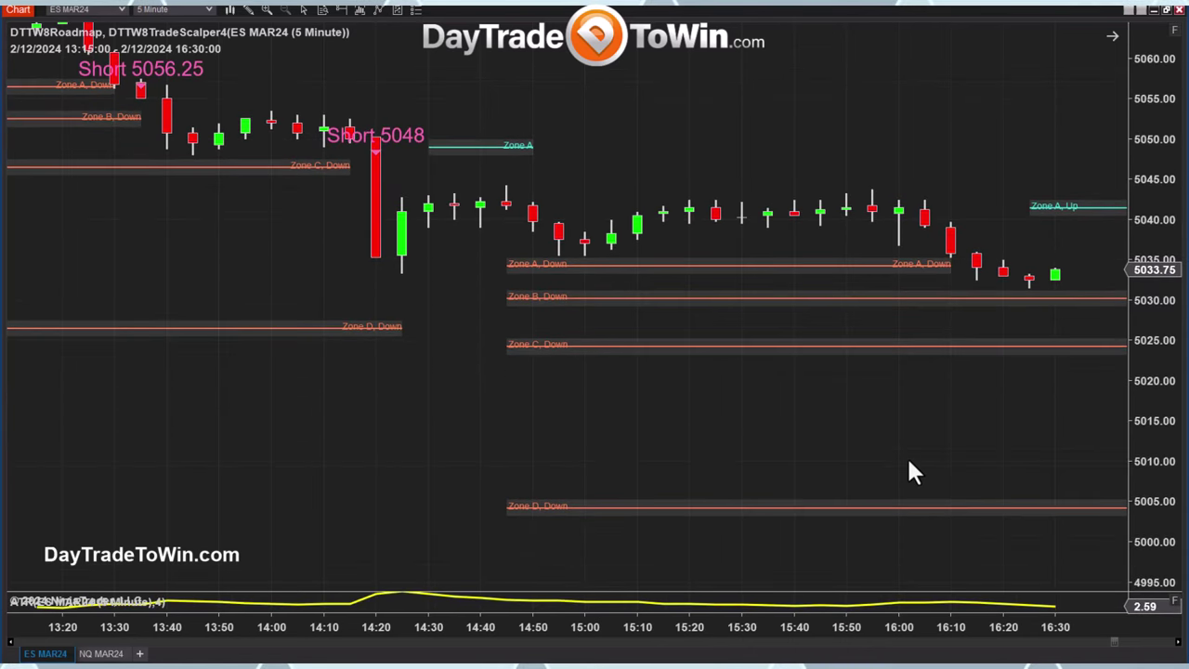
pyautogui.scroll(2, 911, 469)
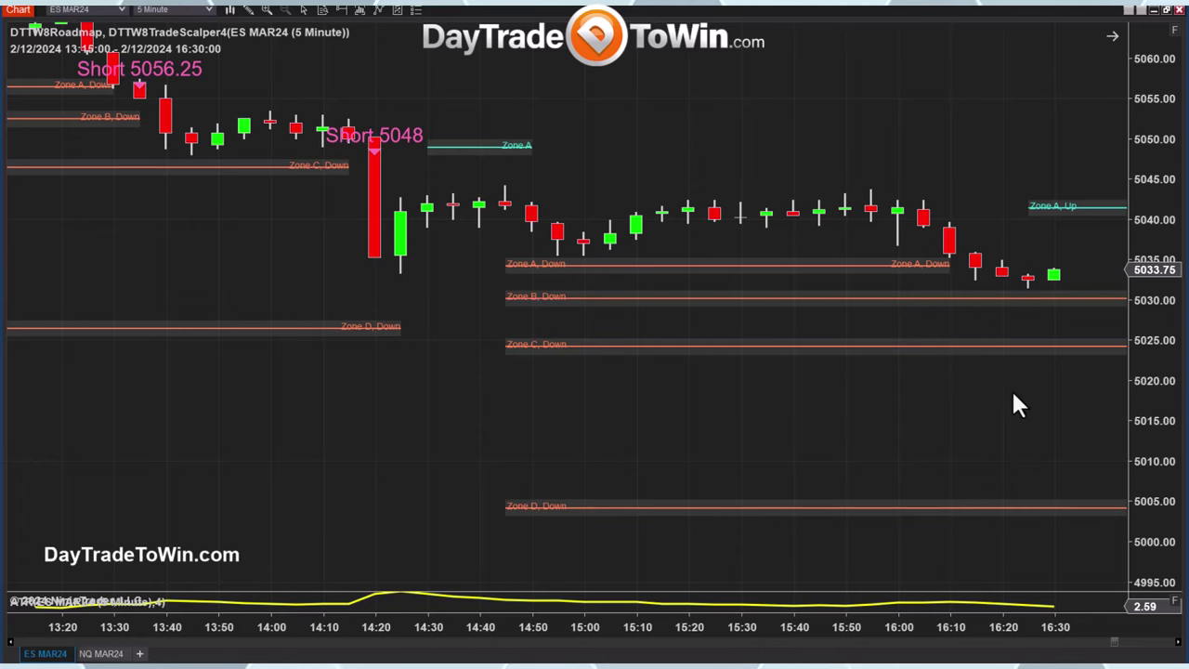
# - Compress the time axis and examine the Trade Scalper long and short signals across the 2/12/2024 and 2/13/2024 sessions
pyautogui.moveTo(699, 624); pyautogui.dragTo(873, 618)
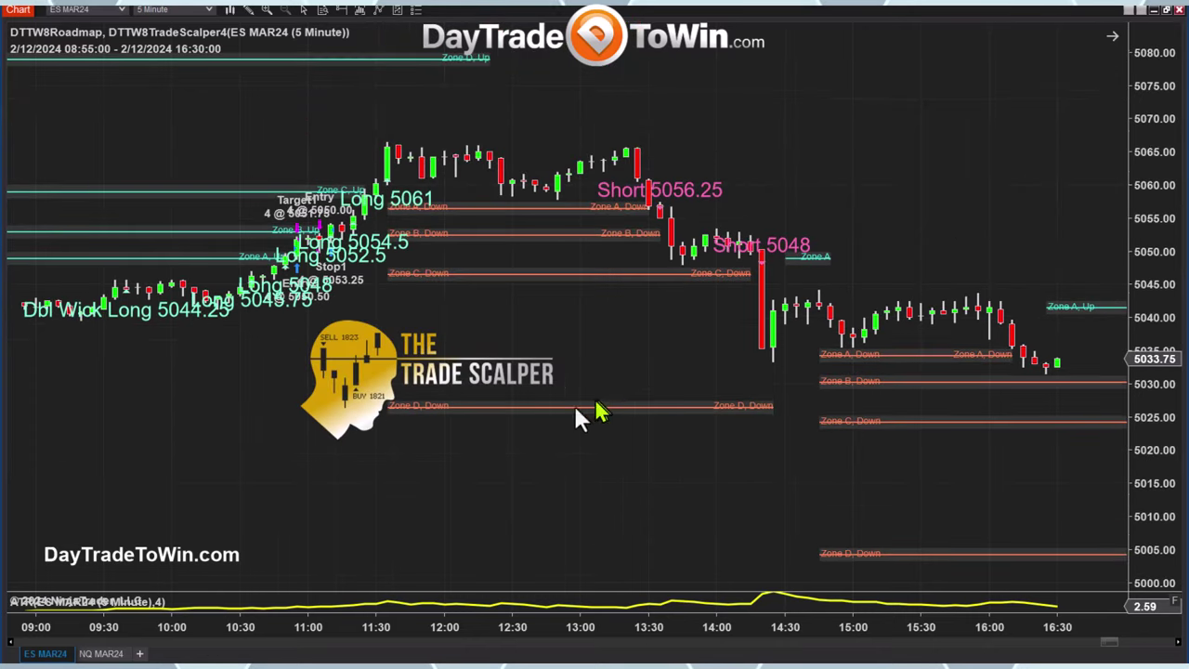
pyautogui.moveTo(614, 635); pyautogui.dragTo(751, 616)
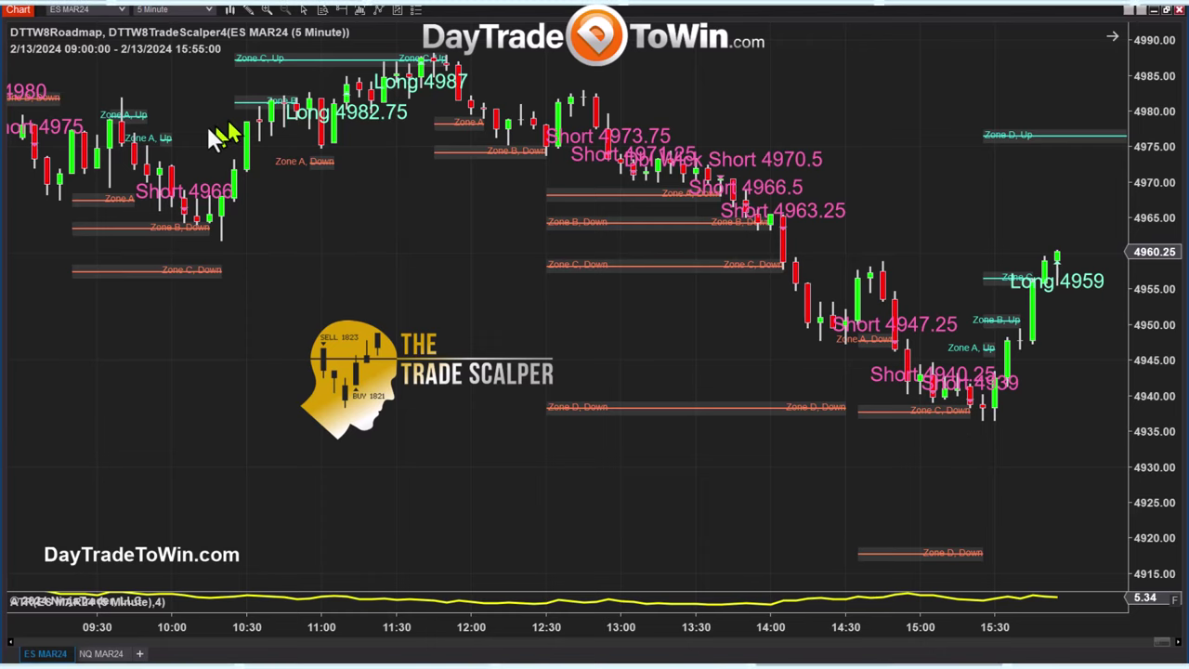
pyautogui.scroll(5, 473, 433)
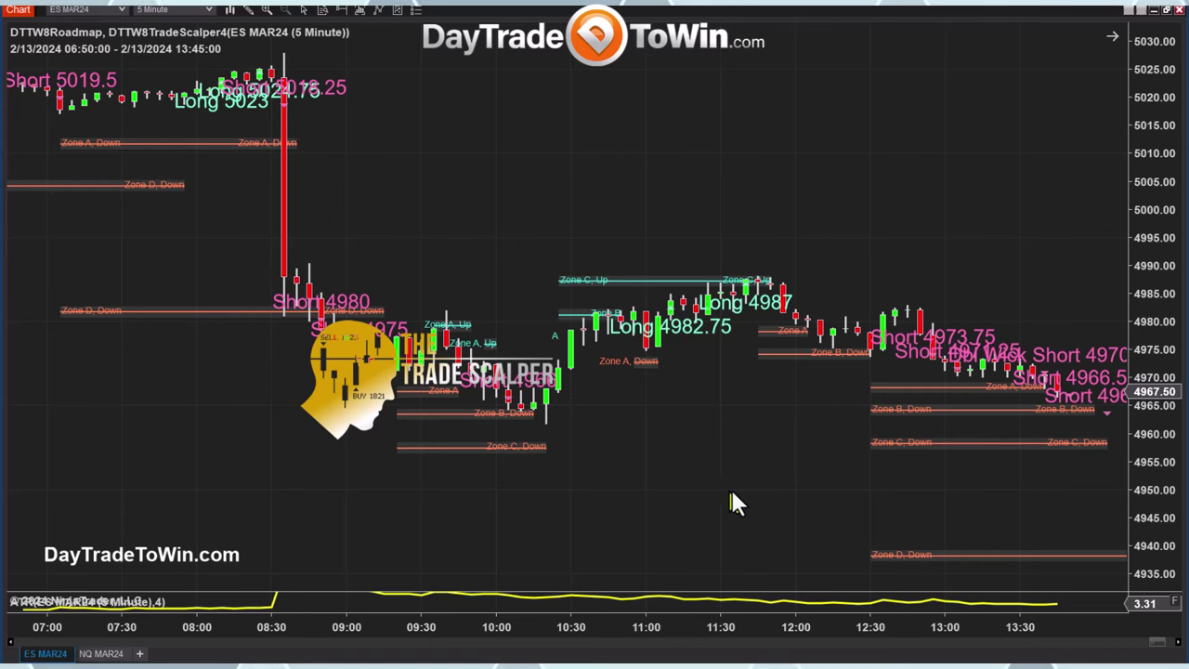
pyautogui.scroll(-2, 448, 411)
pyautogui.moveTo(572, 485); pyautogui.dragTo(288, 430)
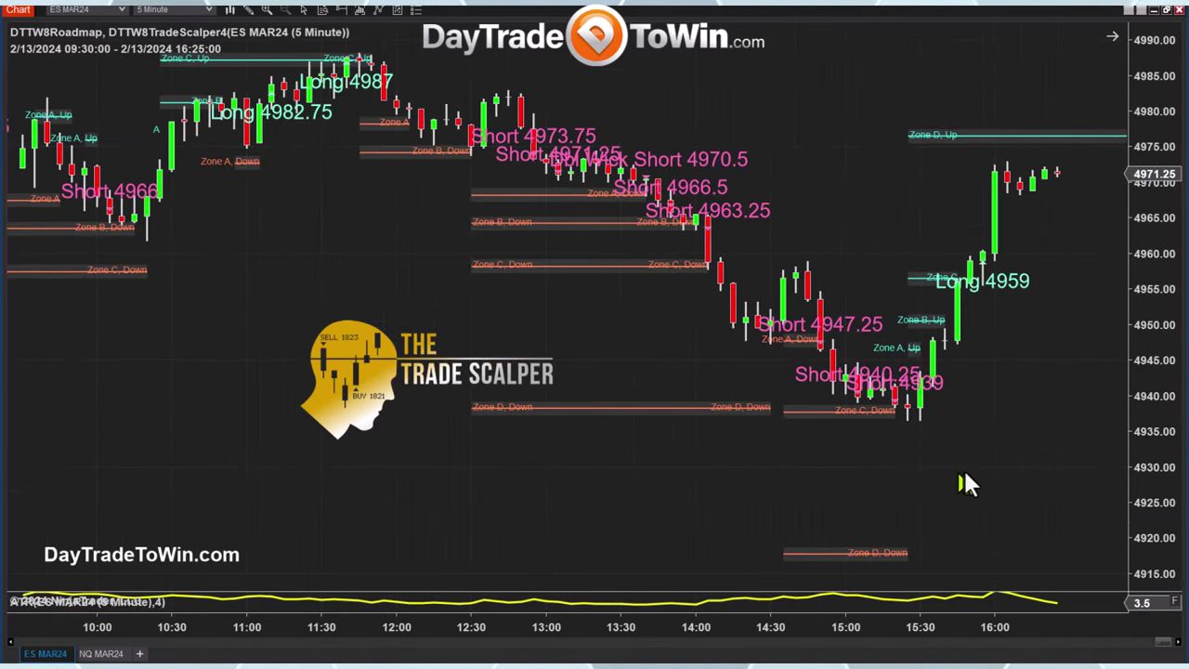
pyautogui.moveTo(1064, 639); pyautogui.dragTo(680, 622)
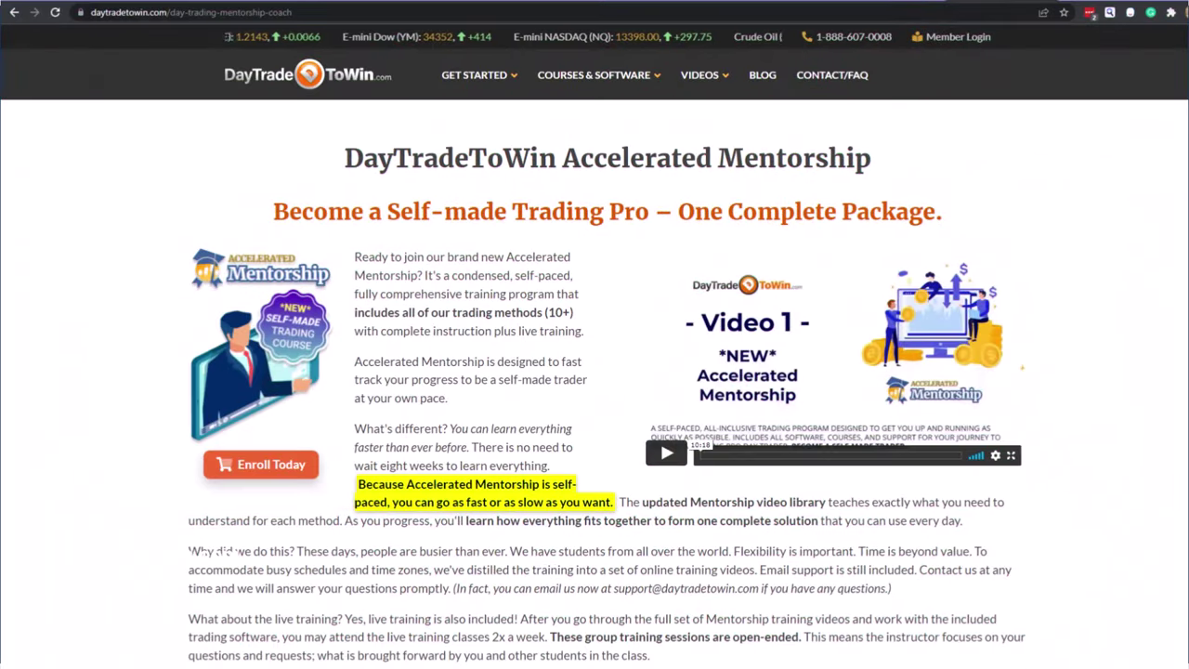
# - Switch to the browser and review the DayTradeToWin Accelerated Mentorship page down to the included courses and mentorship packages
pyautogui.moveTo(646, 86)
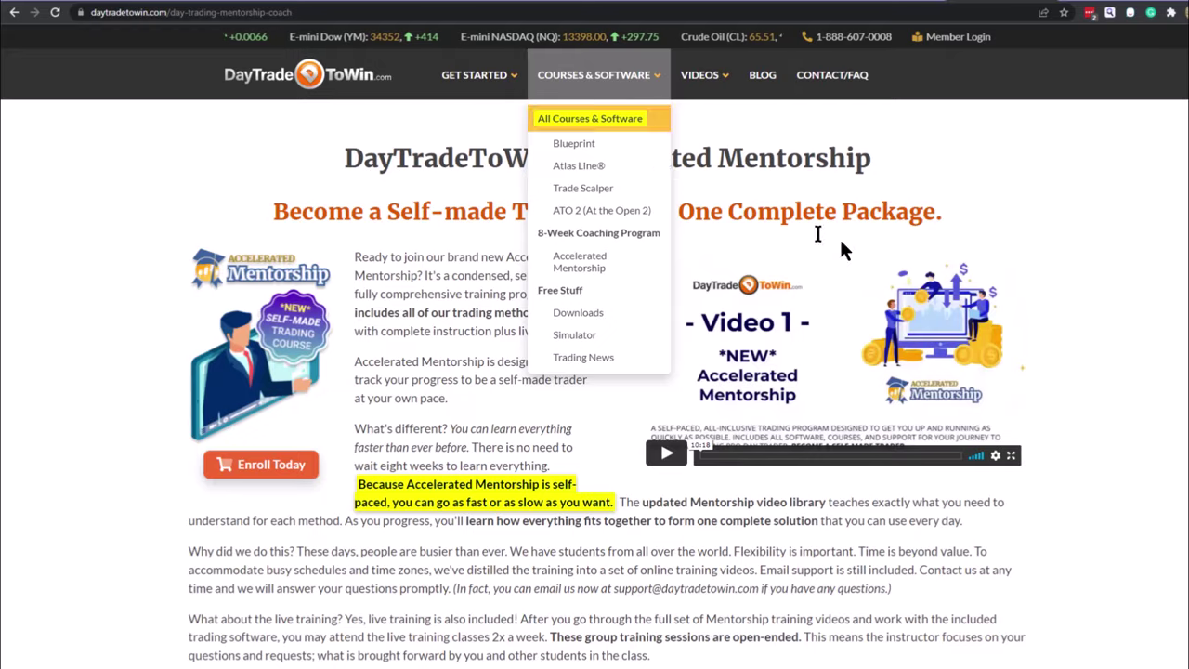
pyautogui.scroll(-2, 1111, 330)
pyautogui.scroll(-7, 1111, 334)
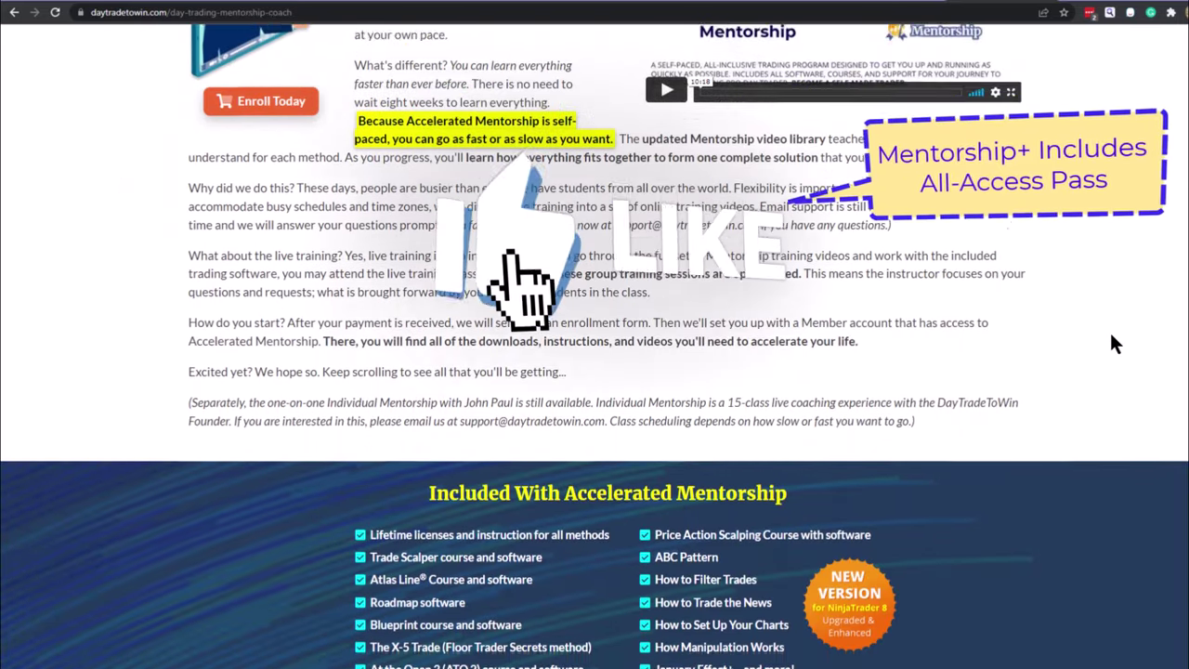
pyautogui.scroll(-6, 1111, 333)
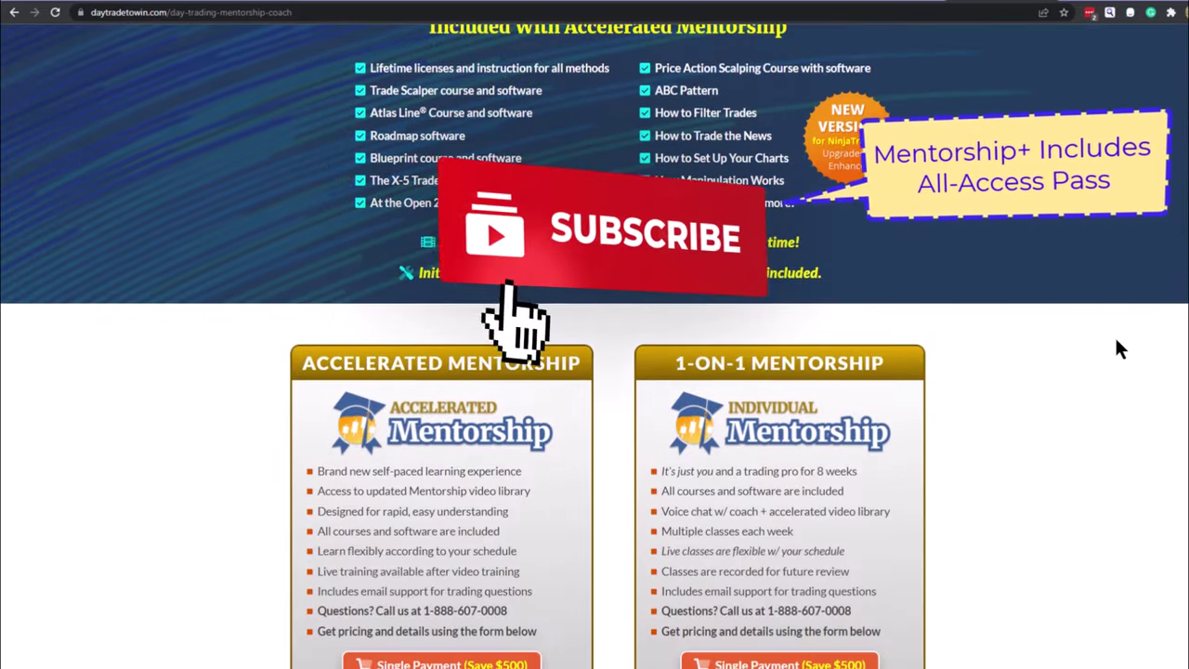
pyautogui.scroll(-5, 1112, 339)
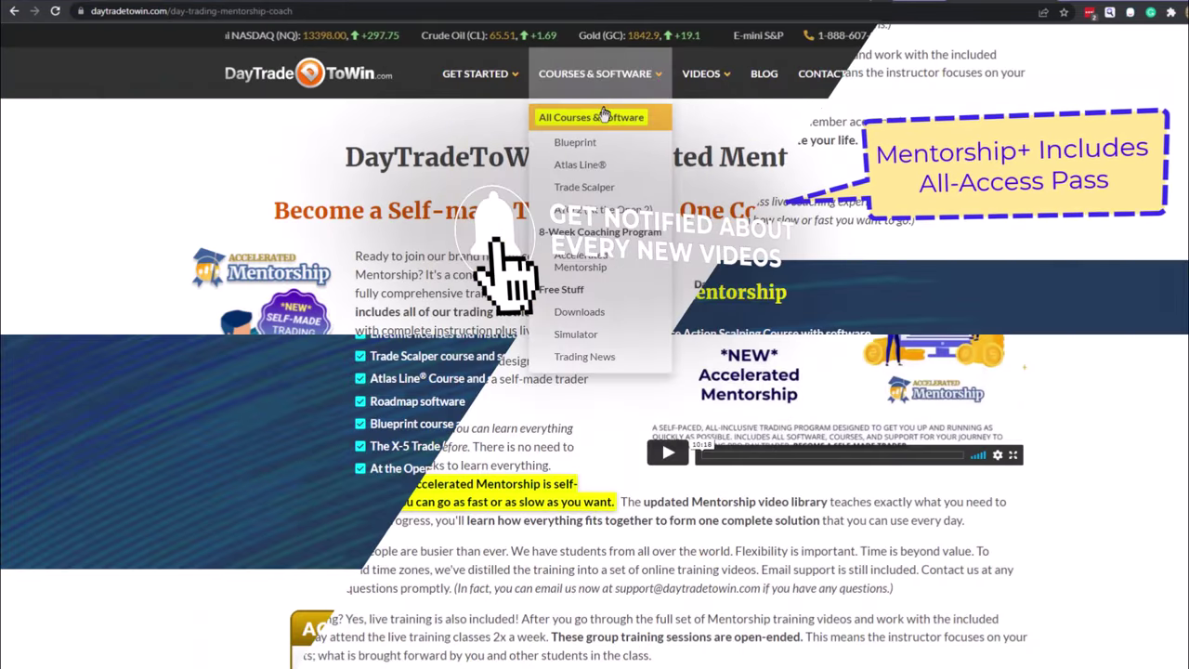
# - Open the All Courses & Software page and review the trading methods, the all-inclusive training and the customer reviews
pyautogui.click(599, 119)
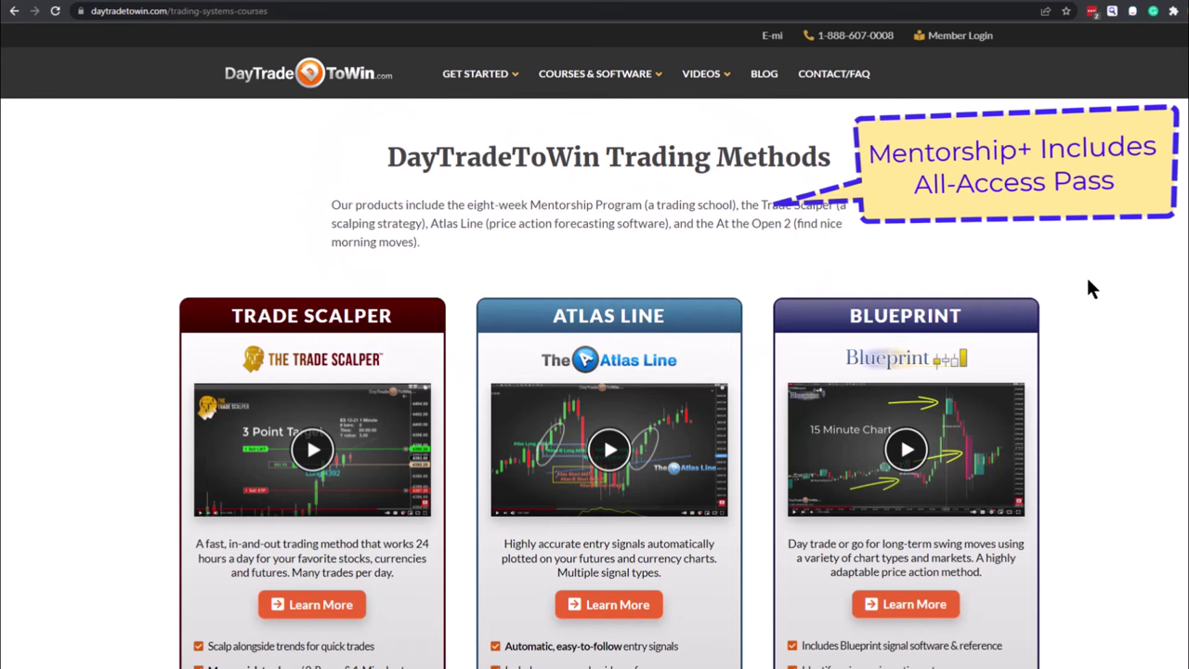
pyautogui.scroll(-5, 1091, 288)
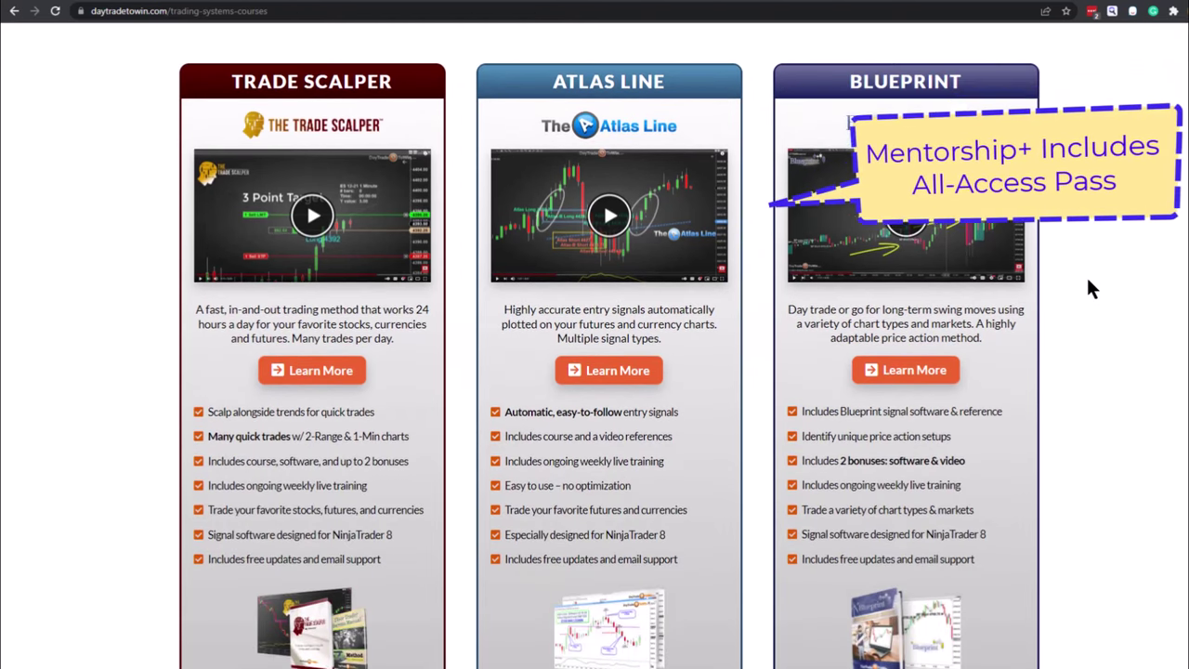
pyautogui.scroll(-2, 1088, 294)
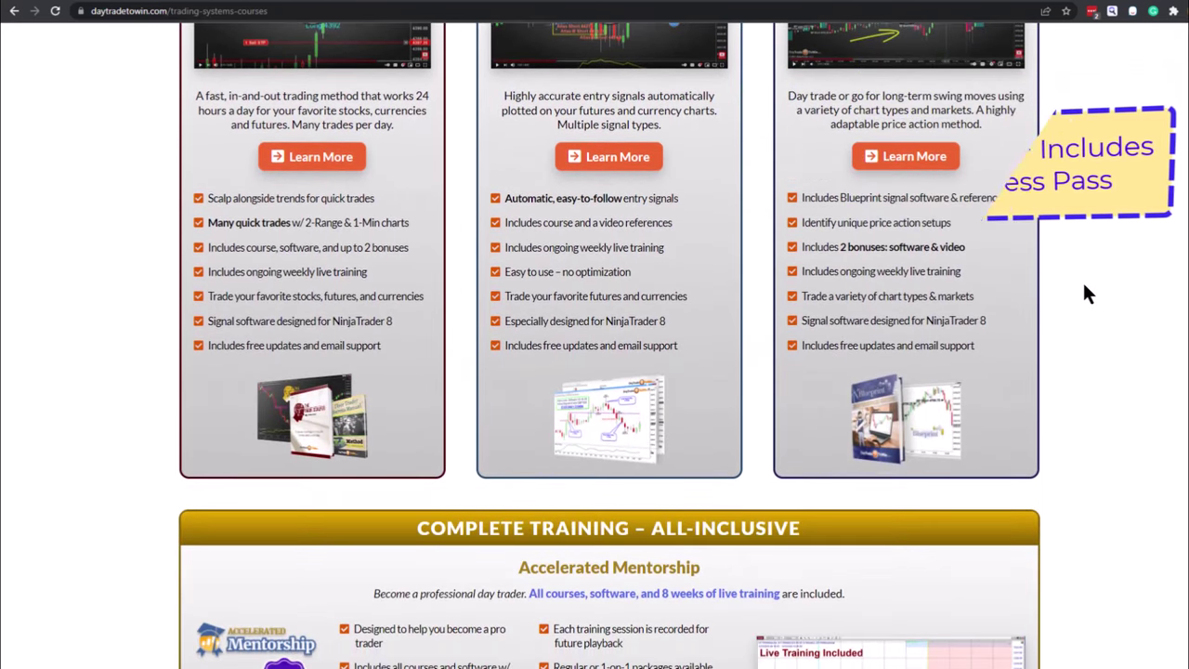
pyautogui.scroll(-2, 1087, 293)
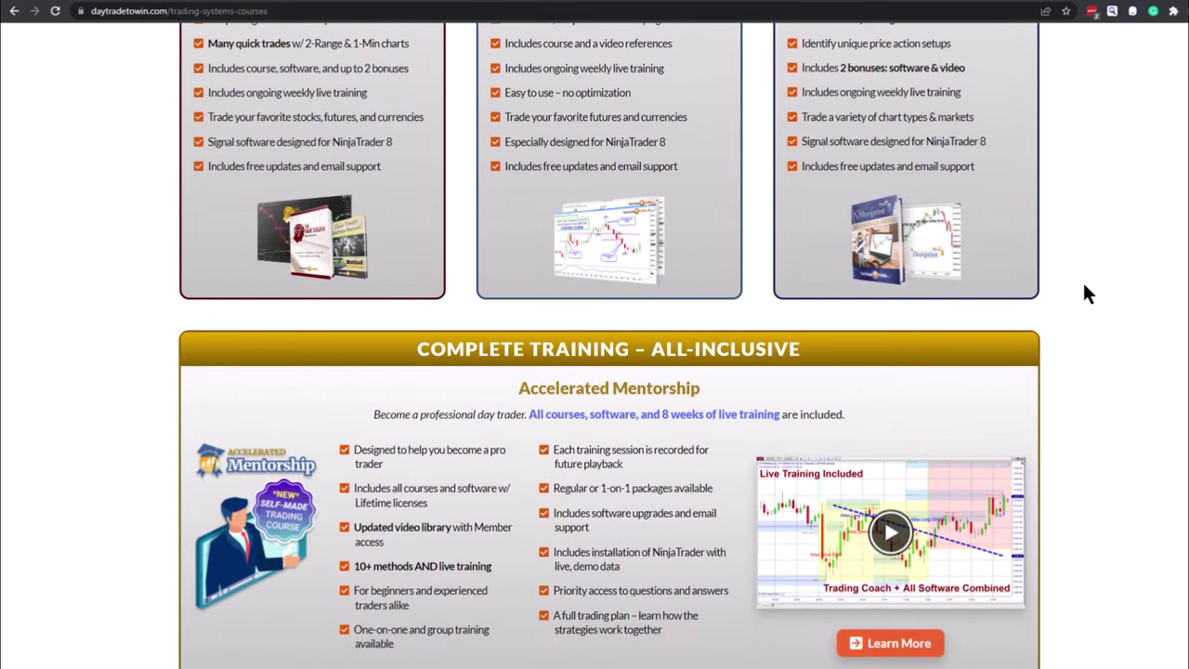
pyautogui.scroll(-6, 1122, 288)
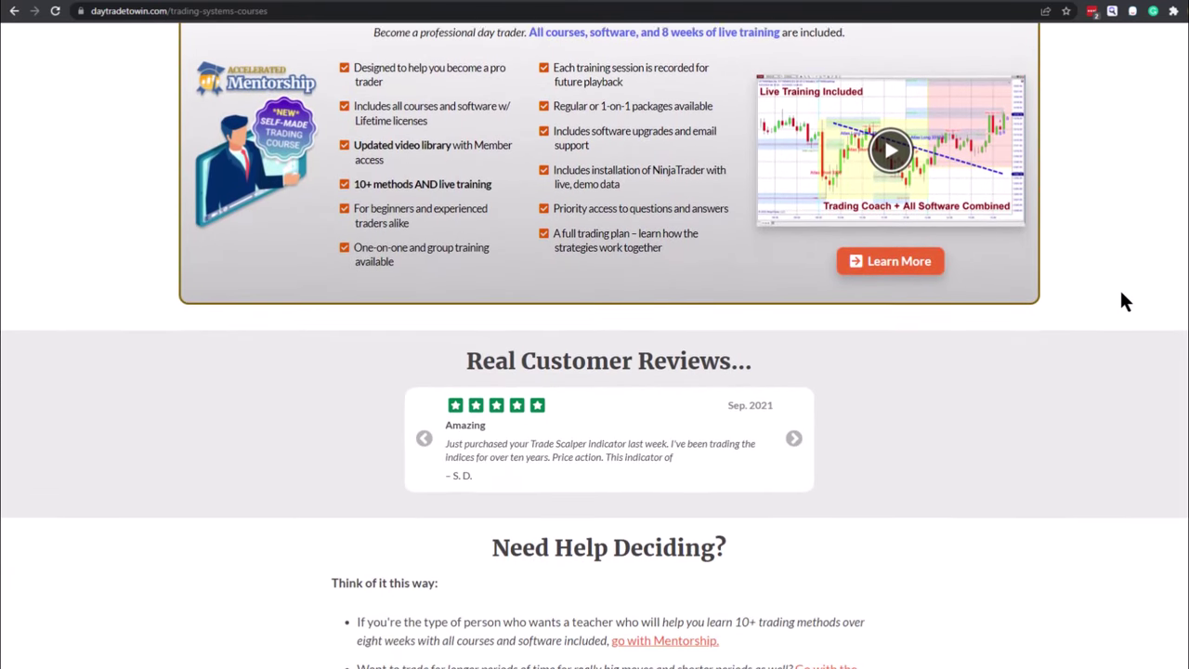